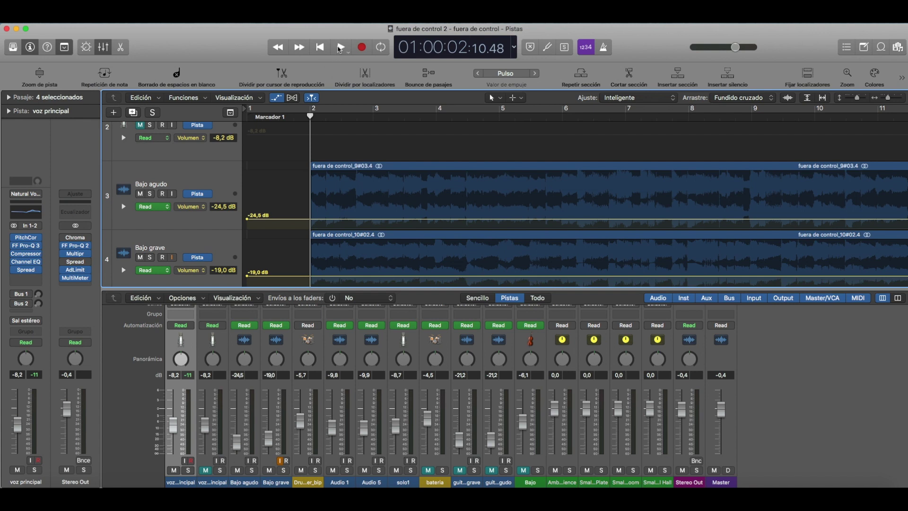
# Step: Play the mix from bar 2 with the master volume lowered to -5,7 dB, and after stopping, set it to 0,0 dB
pyautogui.click(340, 48)
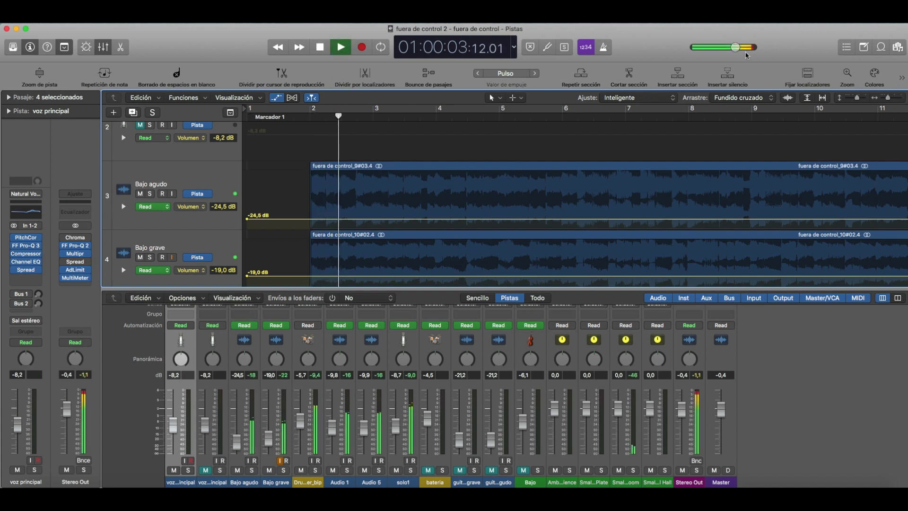
pyautogui.moveTo(735, 48); pyautogui.dragTo(718, 51)
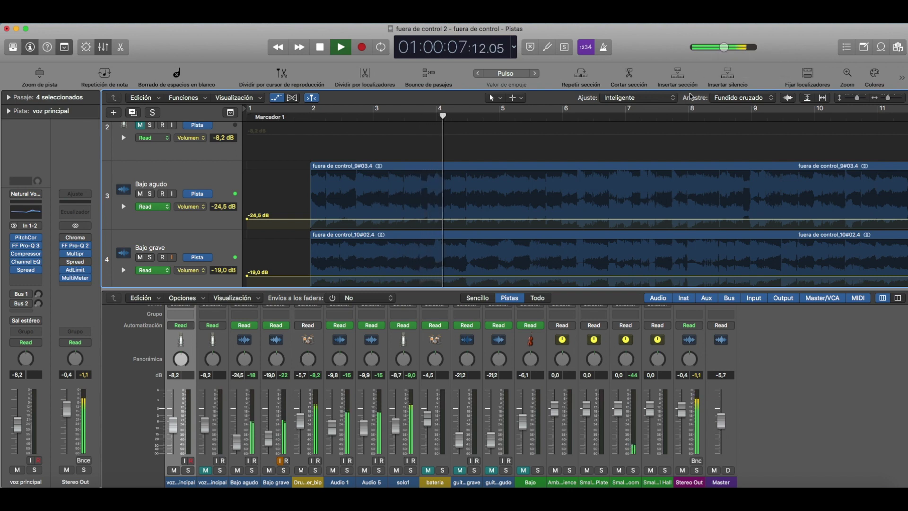
pyautogui.hscroll(5, 575, 198)
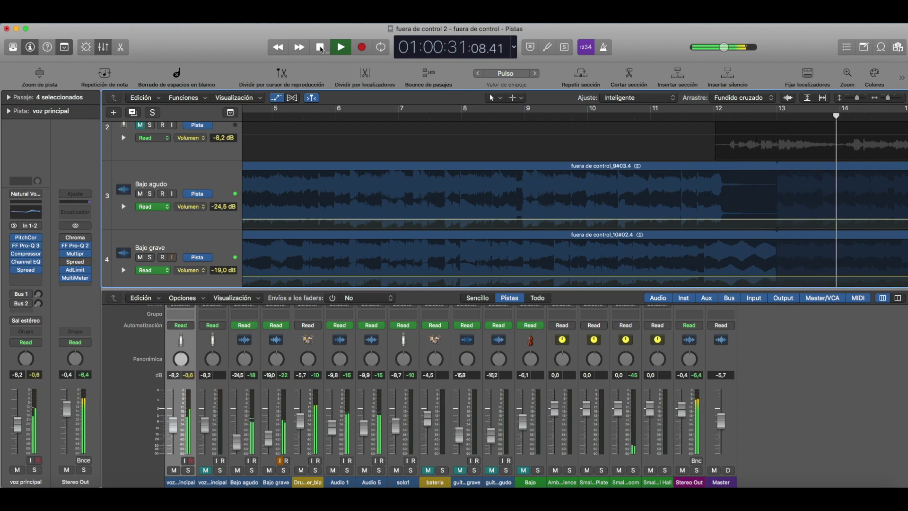
pyautogui.click(320, 49)
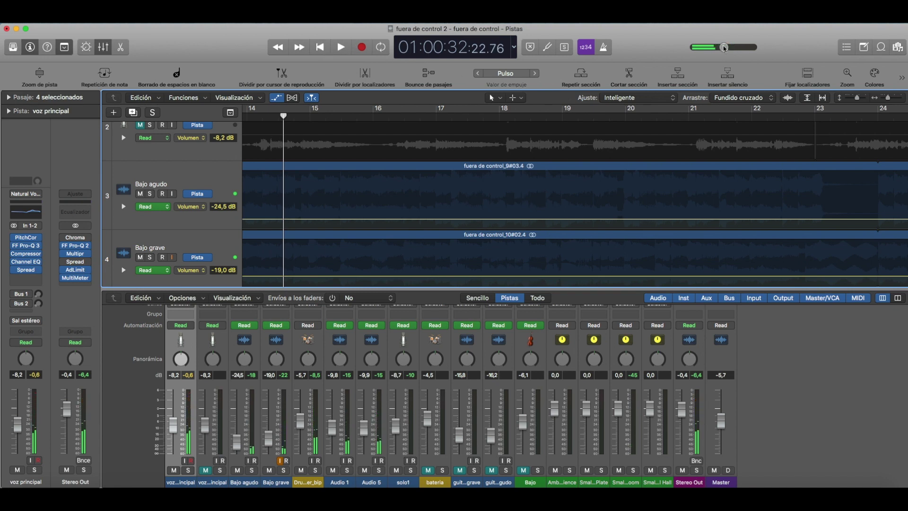
pyautogui.moveTo(731, 48); pyautogui.dragTo(753, 50)
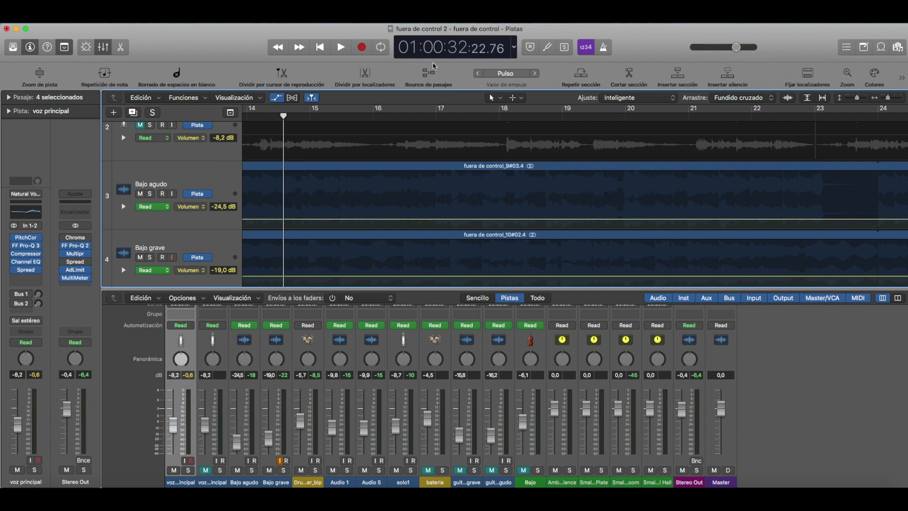
# Step: Switch the control bar's time display to Personalizado, undoing any accidental project tempo change
pyautogui.click(515, 47)
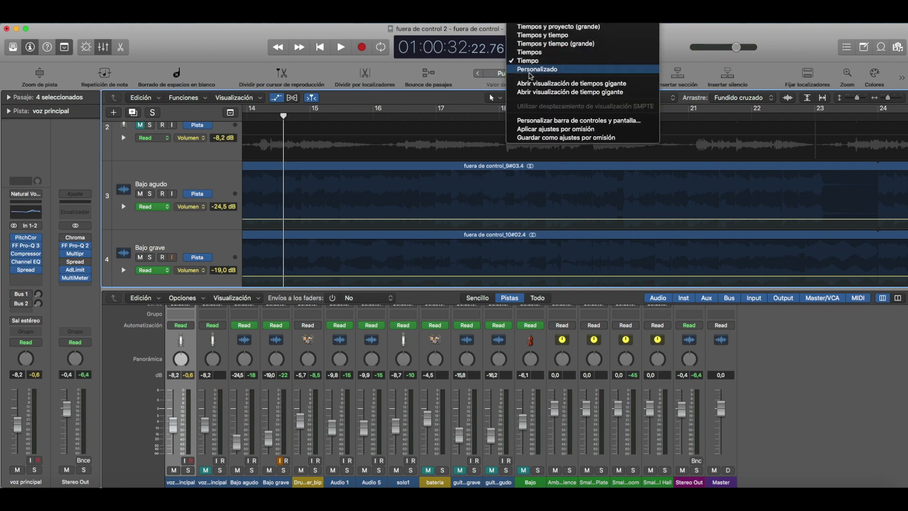
pyautogui.click(531, 71)
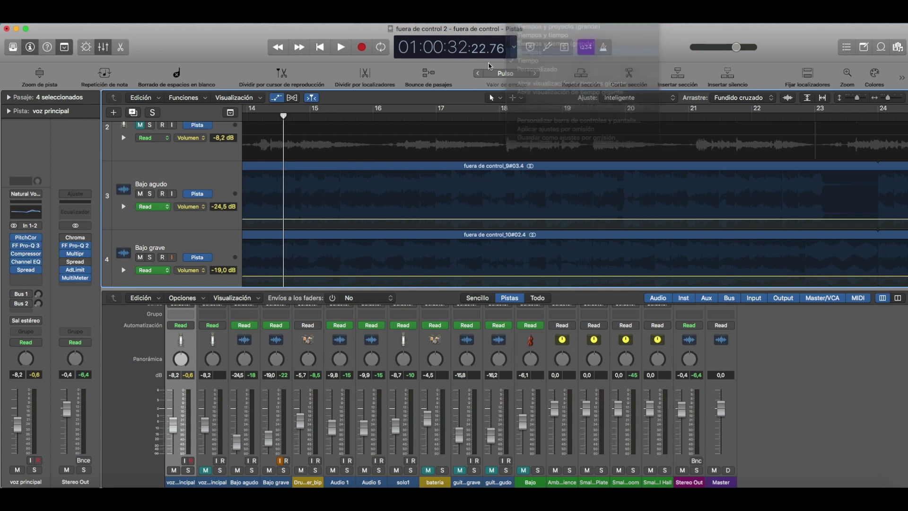
pyautogui.click(514, 47)
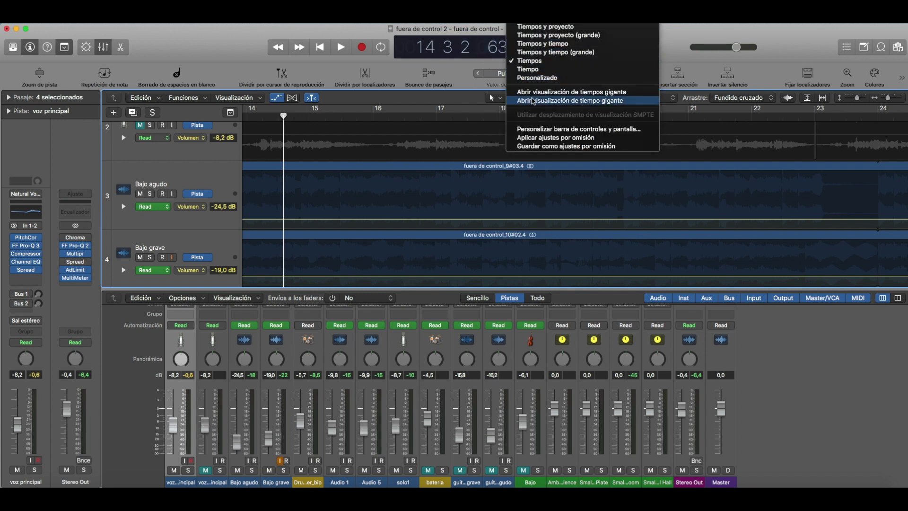
pyautogui.click(528, 78)
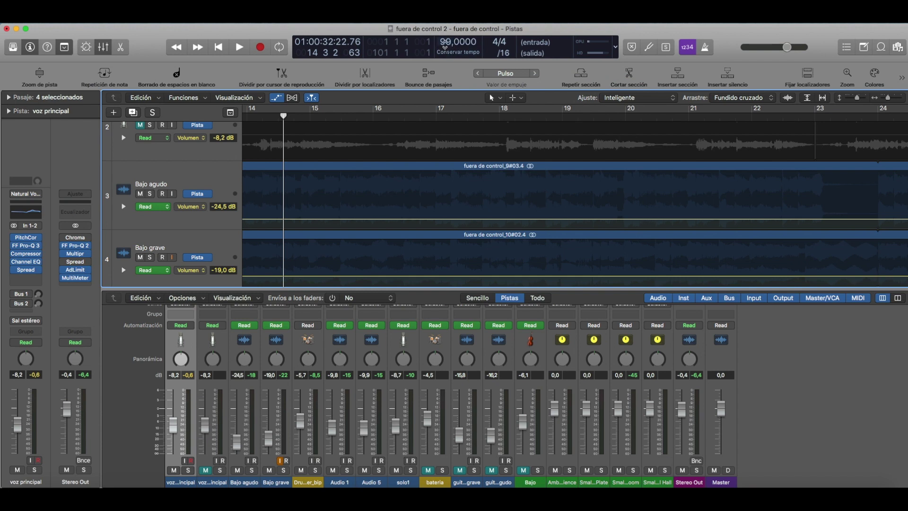
pyautogui.moveTo(445, 43); pyautogui.dragTo(448, 47)
pyautogui.hotkey('ctrl', 'z')
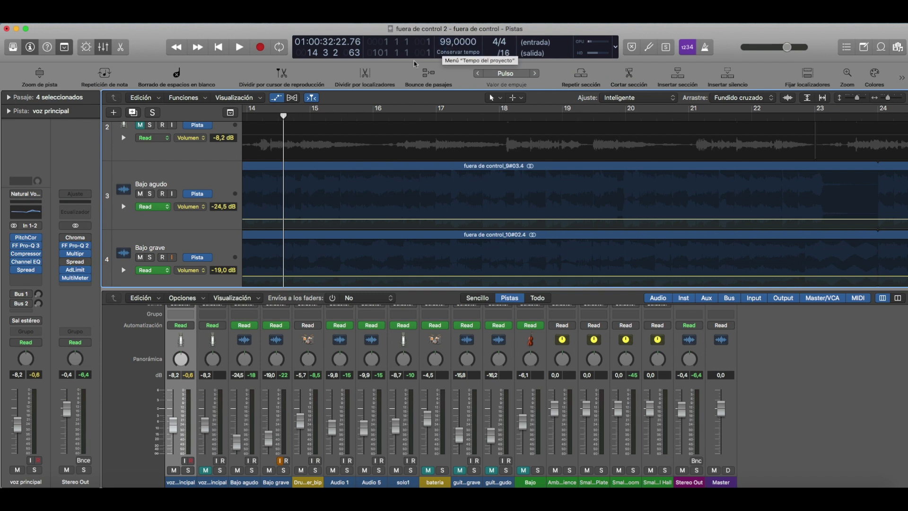
# Step: Enable cycle mode and bounce bars 1 to 101 offline as 24-bit, 44 100 Wave and MP3 files named "fuera de control 2" in Bounces
pyautogui.press('c')
pyautogui.click(79, 23)
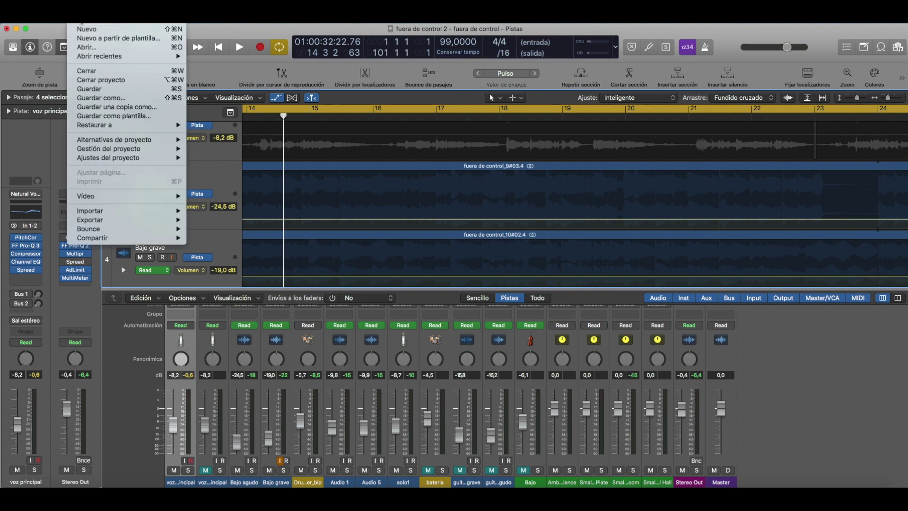
pyautogui.moveTo(89, 231)
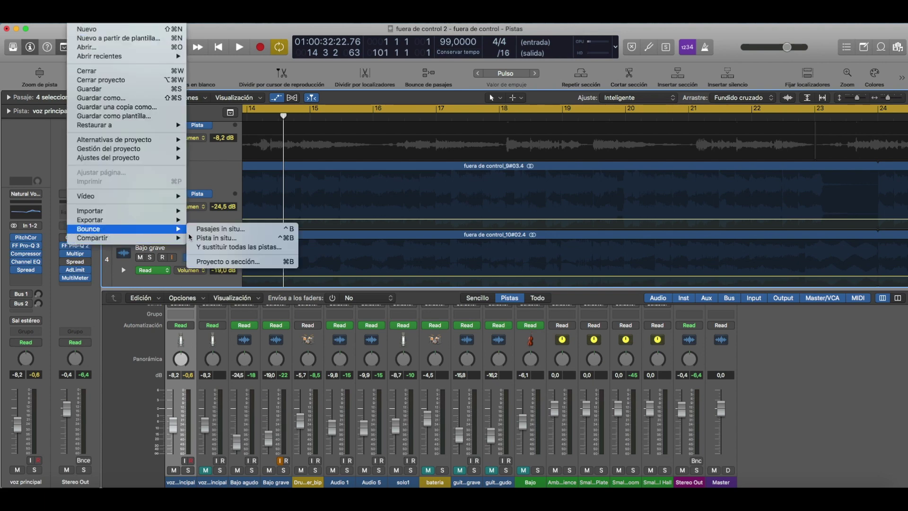
pyautogui.click(237, 263)
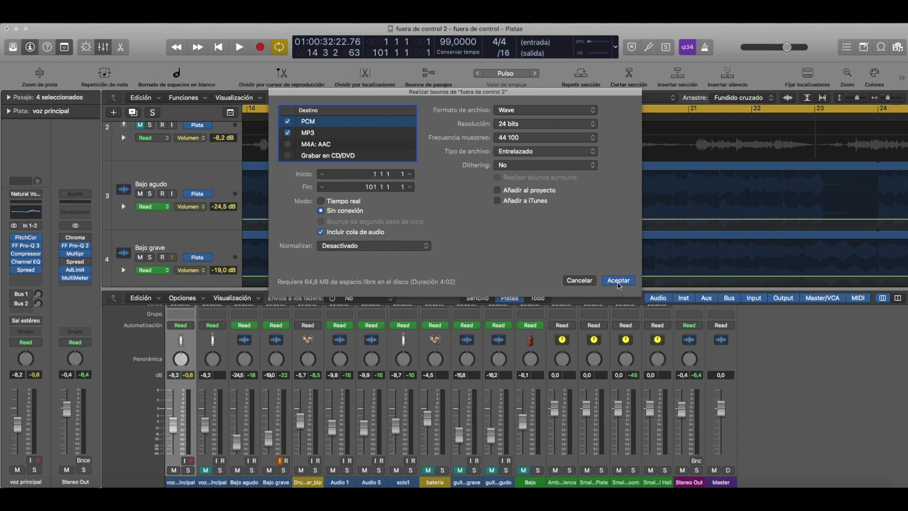
pyautogui.click(618, 281)
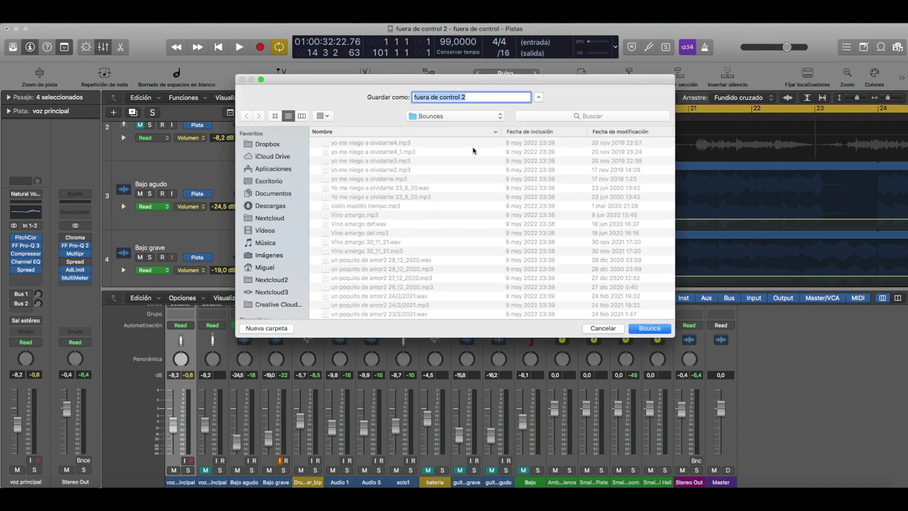
pyautogui.click(650, 329)
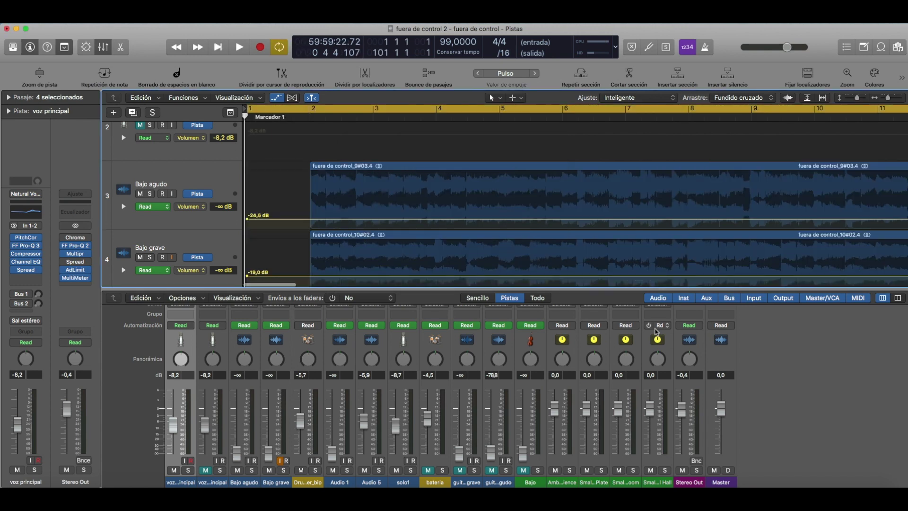
# Step: Switch to Finder and locate the exported "fuera de control 2" MP3 and WAV files in the Bounces folder
pyautogui.scroll(1, 473, 407)
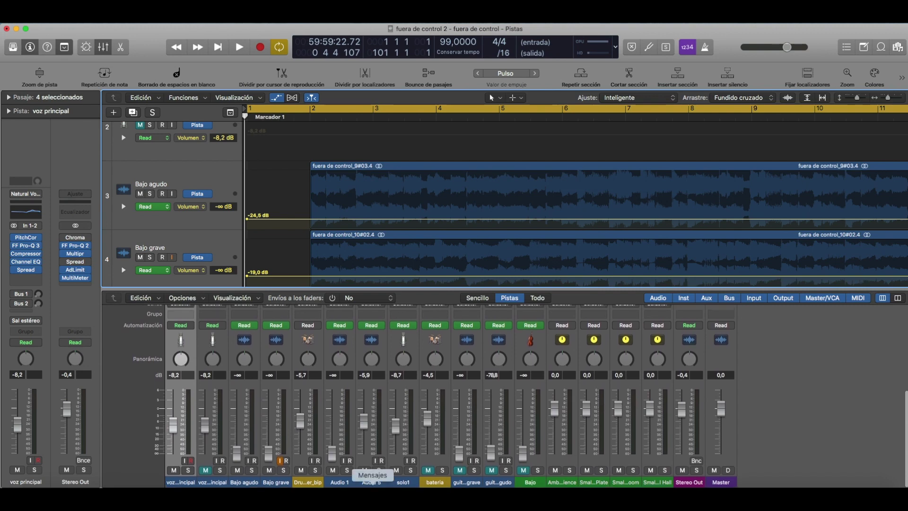
pyautogui.click(42, 482)
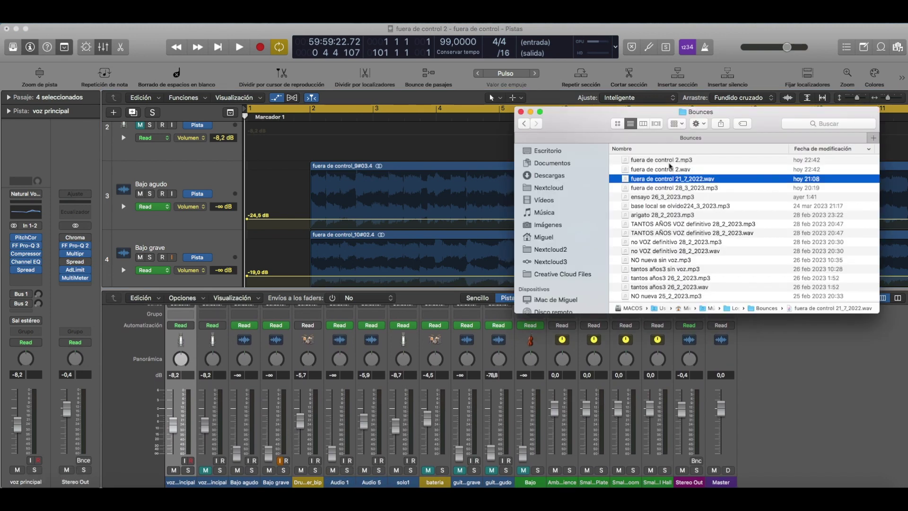
pyautogui.click(672, 161)
pyautogui.click(671, 170)
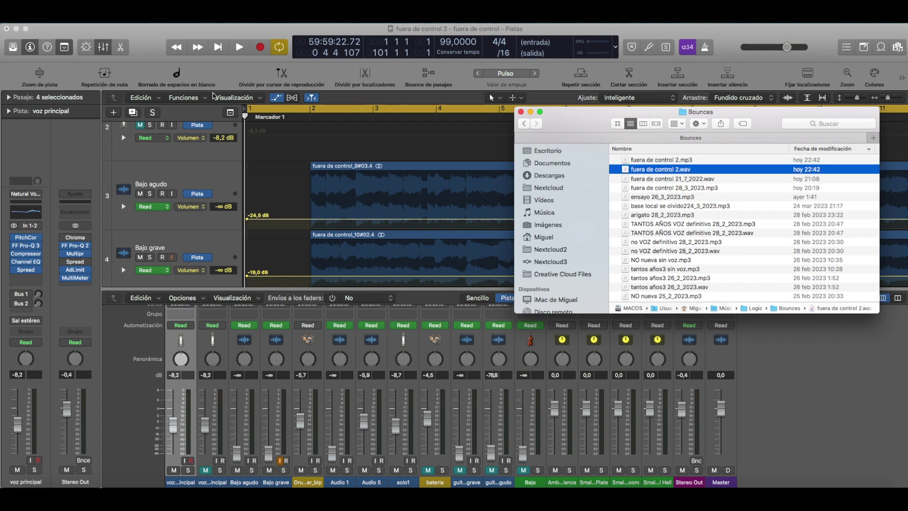
# Step: Return to Logic Pro and close the "fuera de control 2" project without saving its changes
pyautogui.click(155, 53)
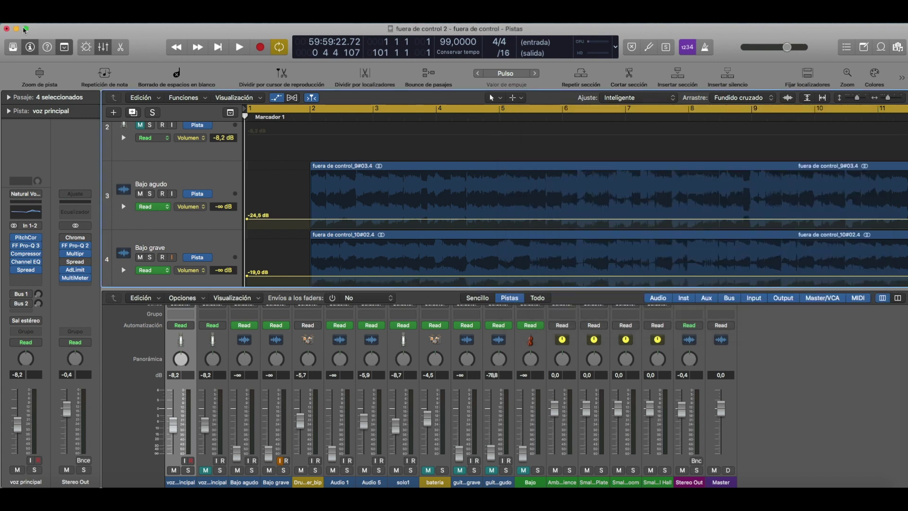
pyautogui.click(6, 29)
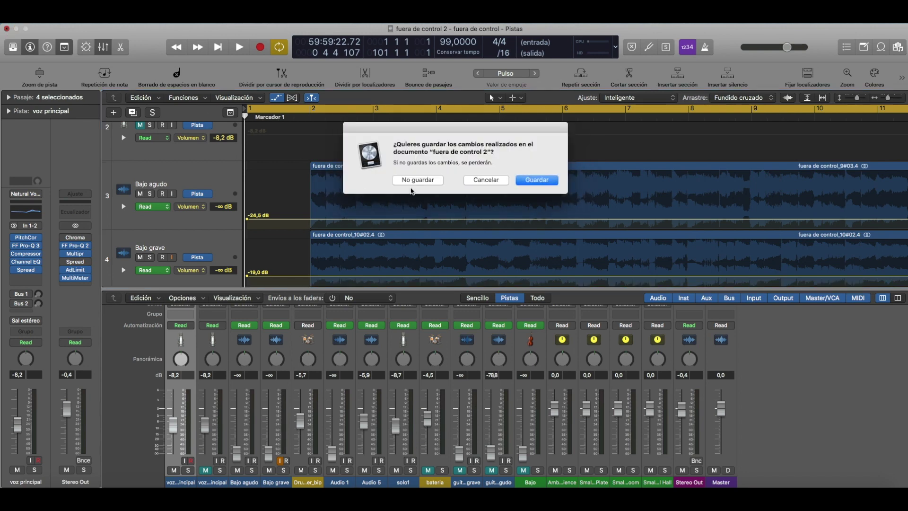
pyautogui.click(413, 182)
# Step: Create a new empty project with one audio track
pyautogui.click(90, 19)
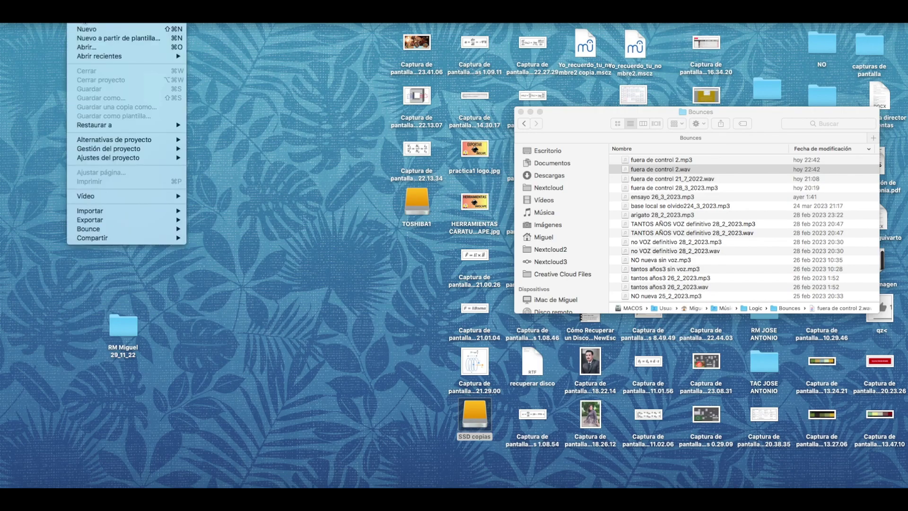
pyautogui.click(90, 29)
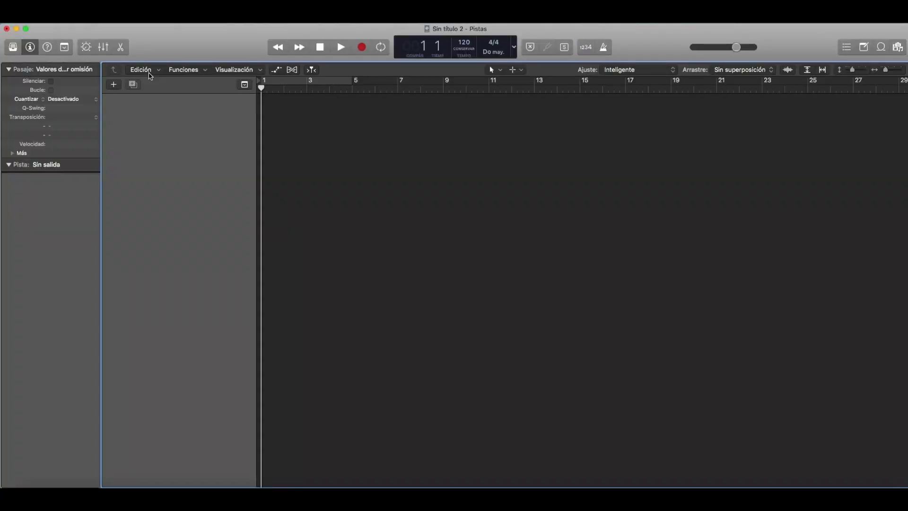
pyautogui.click(599, 207)
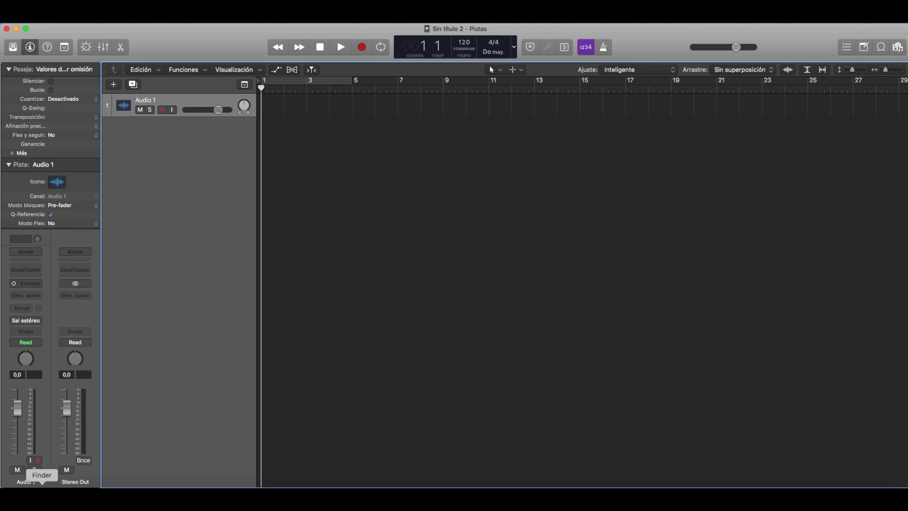
# Step: Switch to Finder and duplicate "fuera de control 2.wav" in the Bounces folder
pyautogui.click(42, 485)
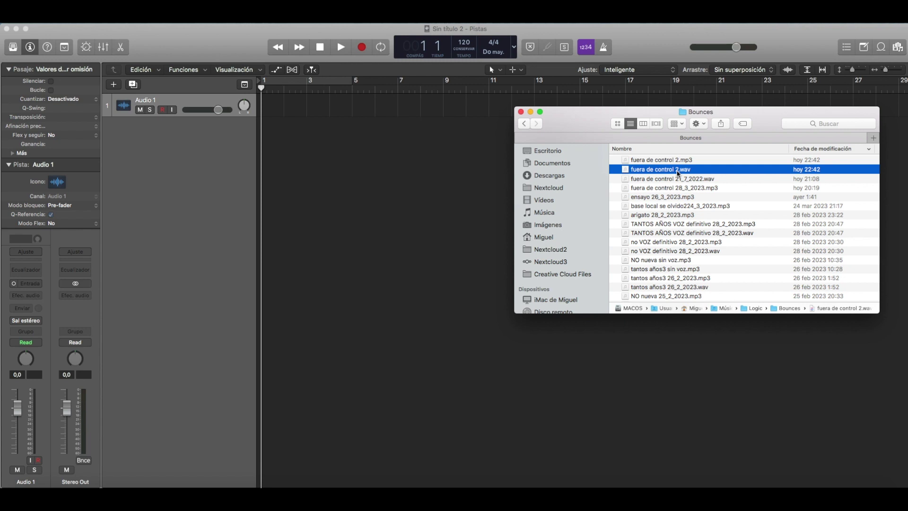
pyautogui.rightClick(678, 174)
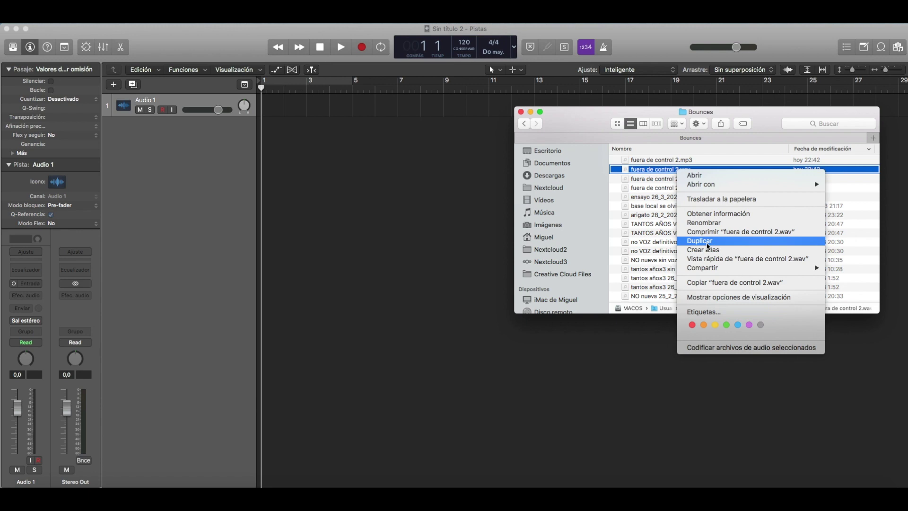
pyautogui.click(708, 241)
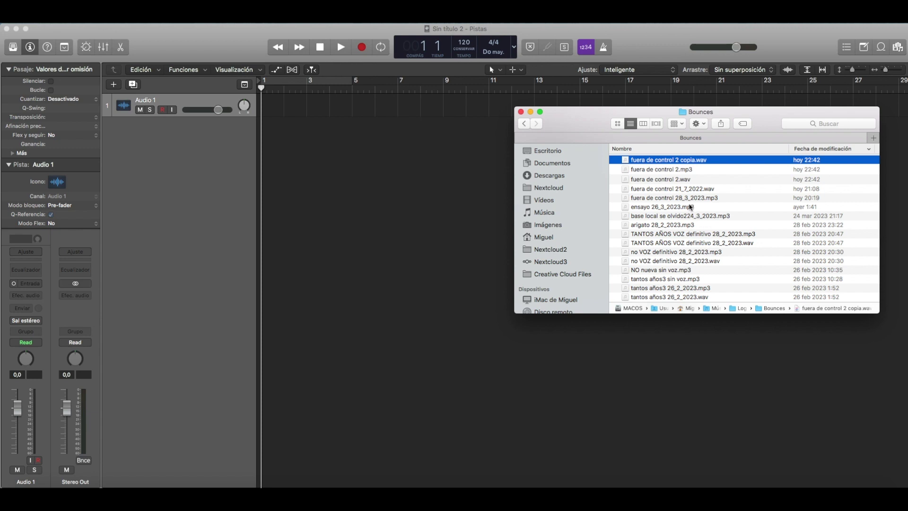
# Step: Import "fuera de control 2 copia.wav" at bar 2 on a new track with its markers, and enlarge that track's height
pyautogui.moveTo(672, 163); pyautogui.dragTo(287, 153)
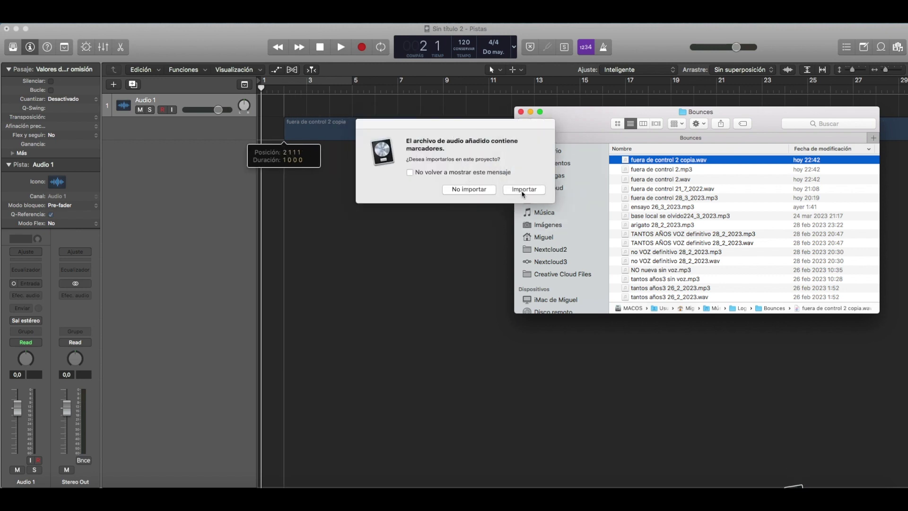
pyautogui.click(519, 191)
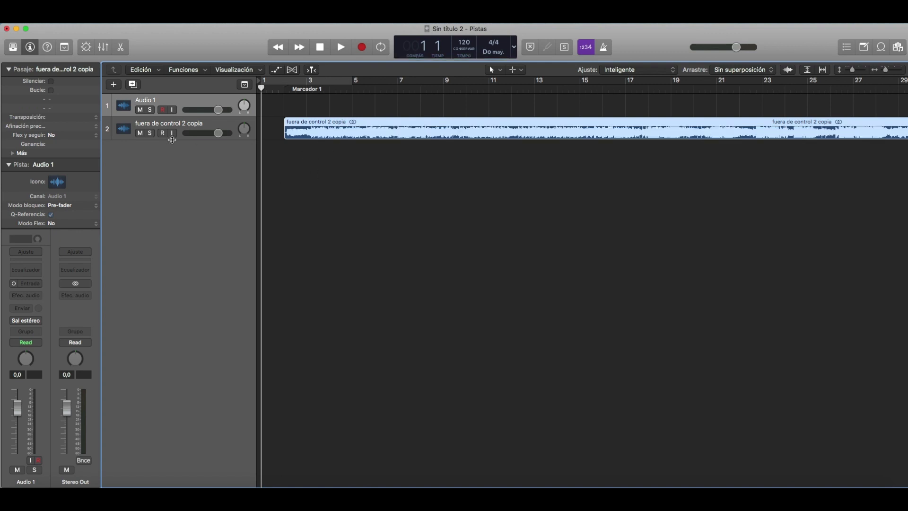
pyautogui.moveTo(173, 139); pyautogui.dragTo(167, 214)
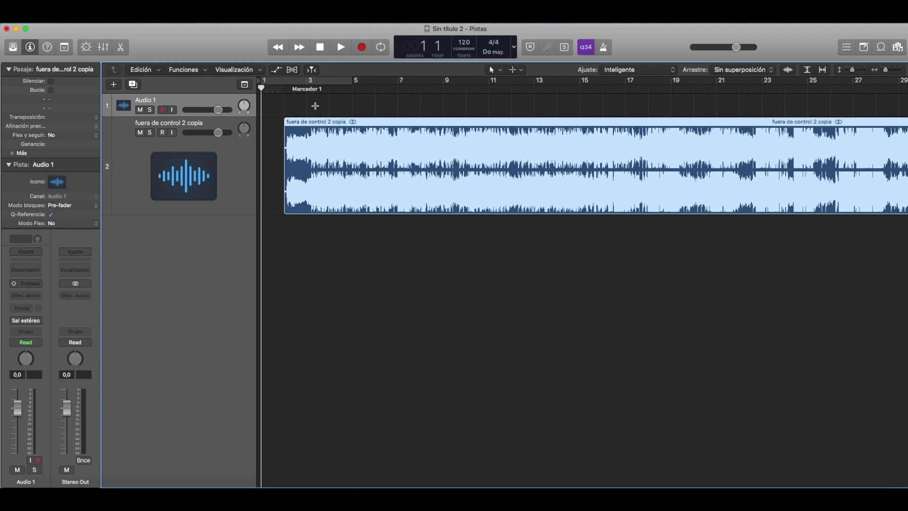
pyautogui.press('.')
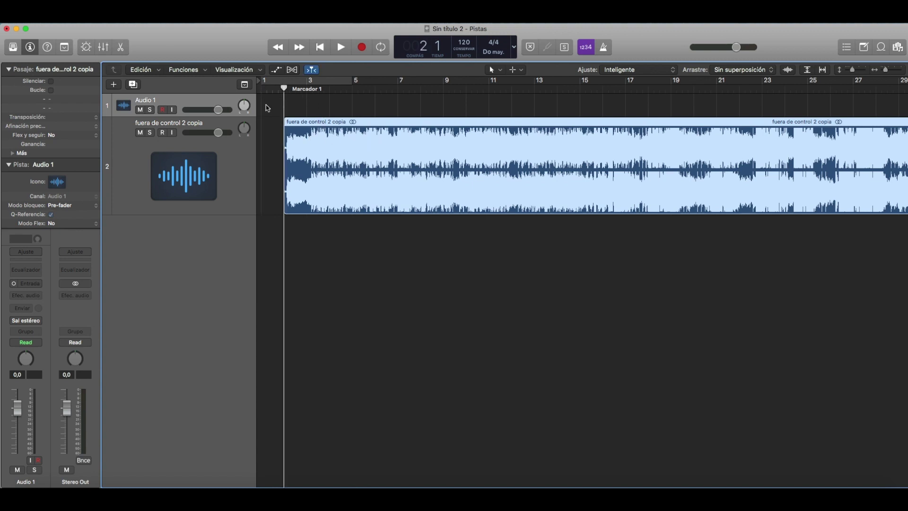
# Step: Delete the empty Audio 1 track, keeping only the "fuera de control 2 copia" track
pyautogui.click(220, 159)
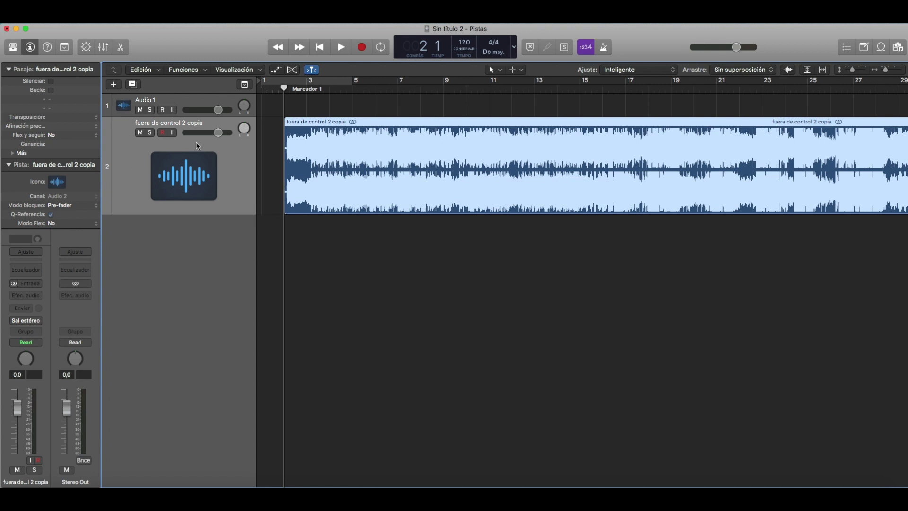
pyautogui.click(185, 104)
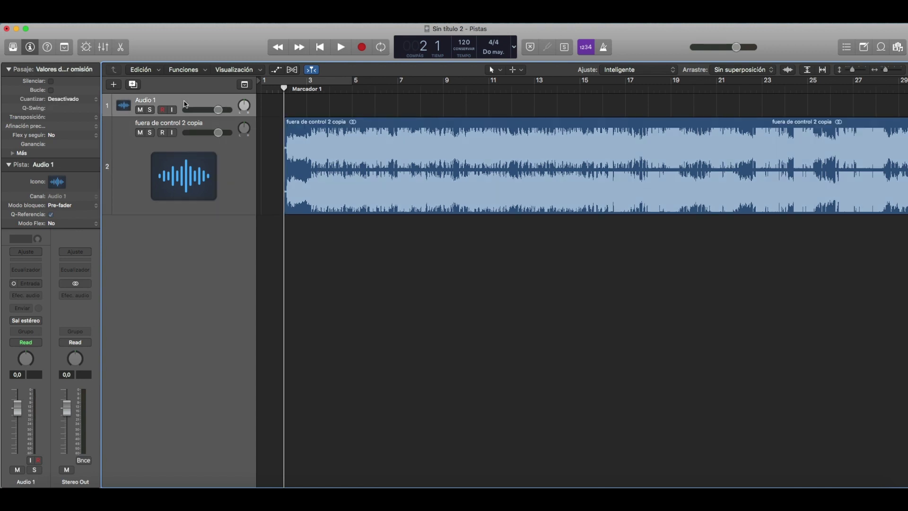
pyautogui.press('super+BackSpace')
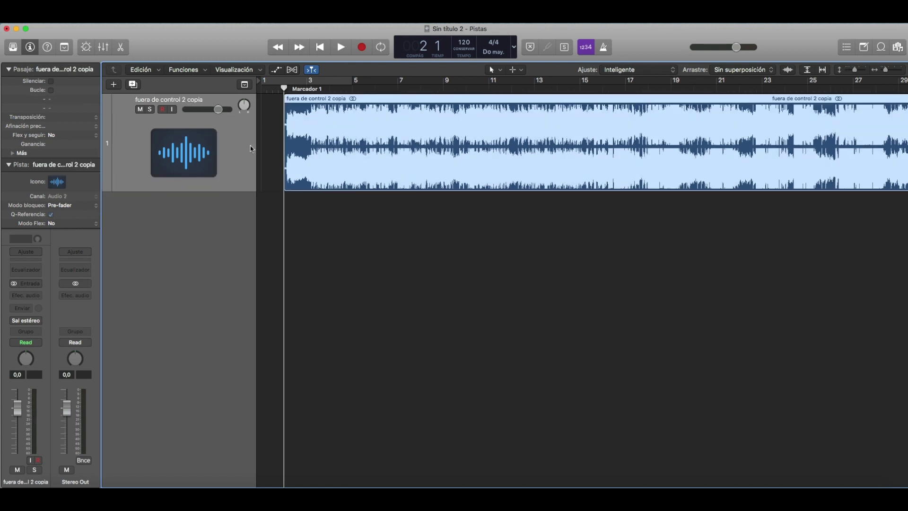
# Step: Insert the BPM Counter metering plug-in on the "fuera de control 2 copia" track and move its window off the screen corner
pyautogui.click(31, 295)
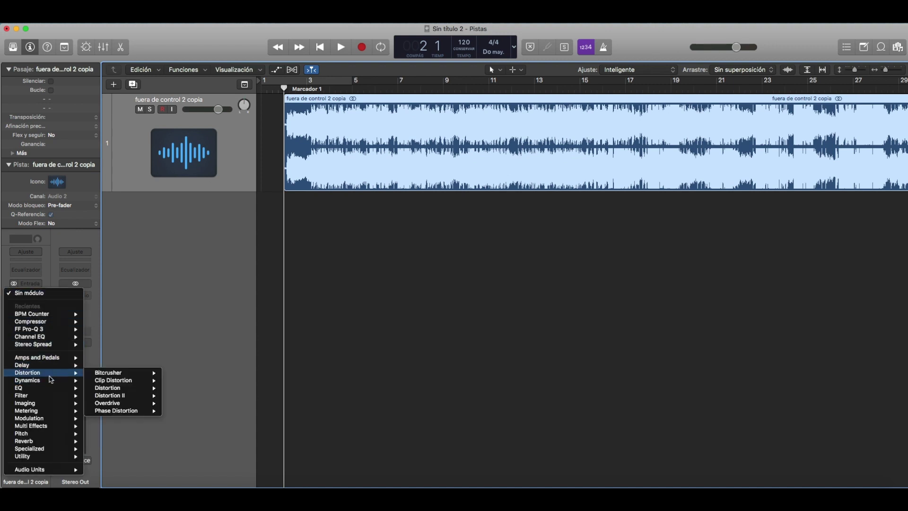
pyautogui.moveTo(71, 414)
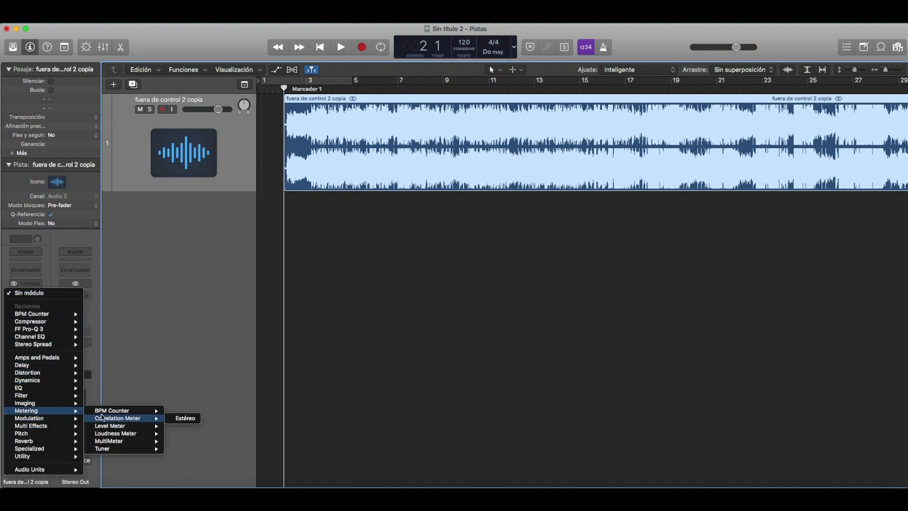
pyautogui.moveTo(104, 412)
pyautogui.click(185, 410)
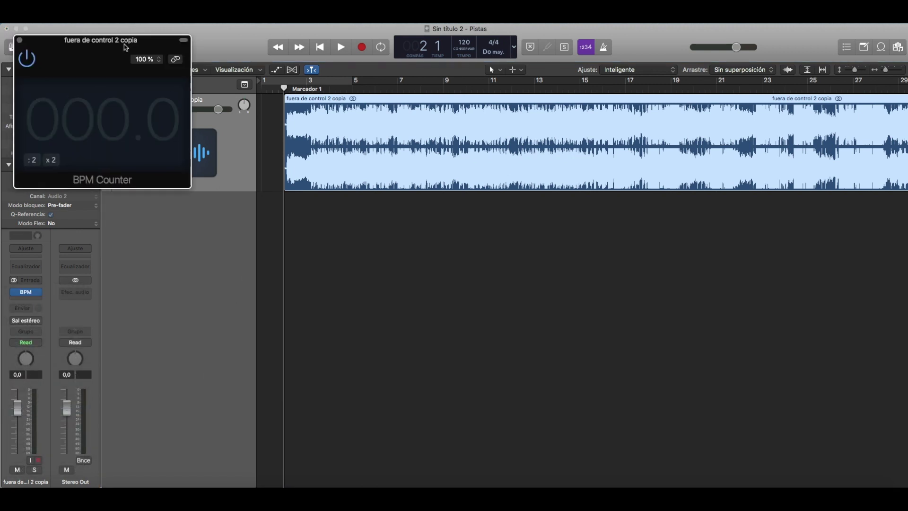
pyautogui.moveTo(120, 40); pyautogui.dragTo(179, 67)
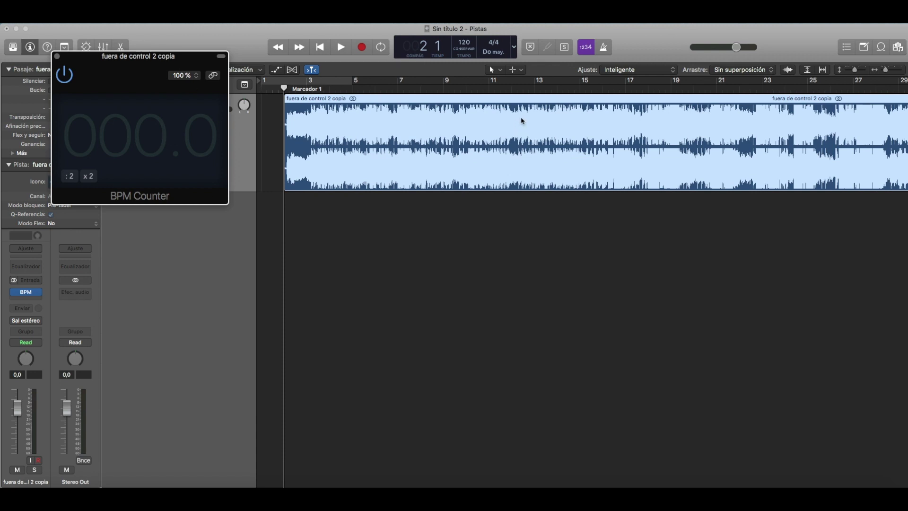
# Step: Play the song from bar 14 with a lowered master volume and measure its tempo in BPM Counter
pyautogui.click(535, 90)
pyautogui.click(569, 88)
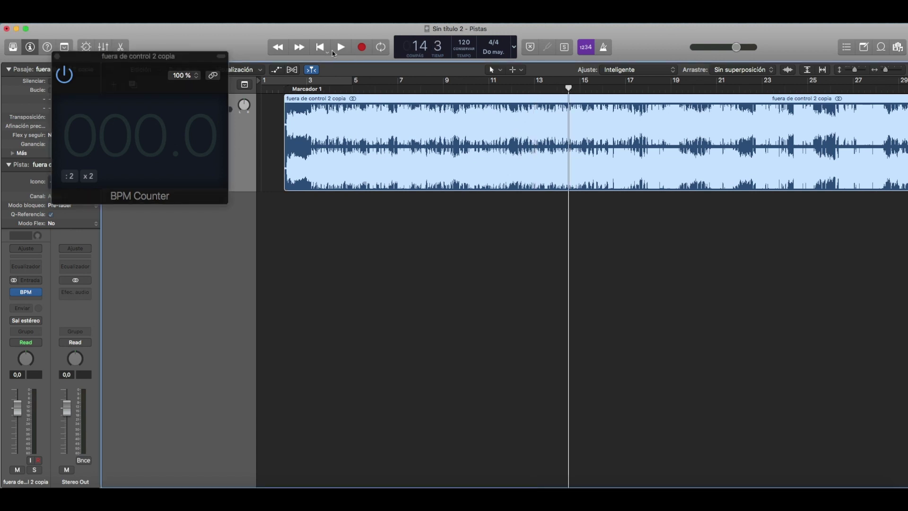
pyautogui.click(341, 48)
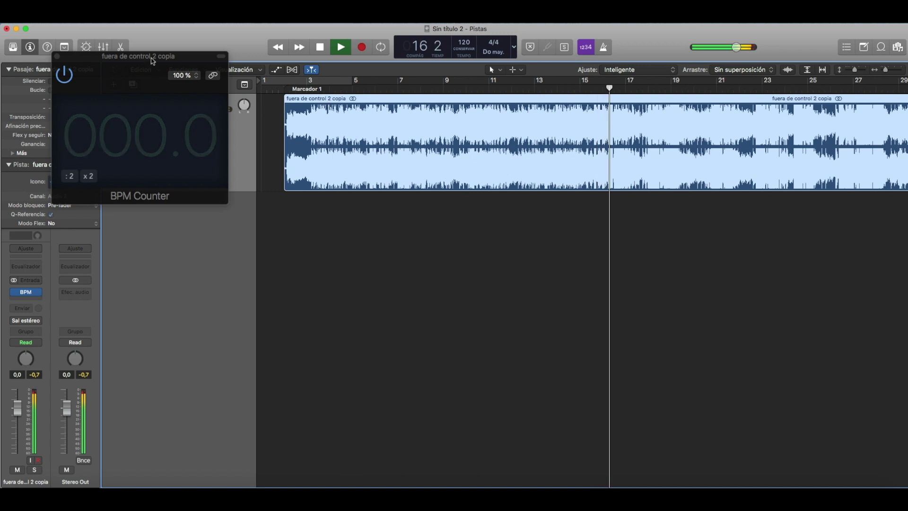
pyautogui.moveTo(153, 62); pyautogui.dragTo(380, 94)
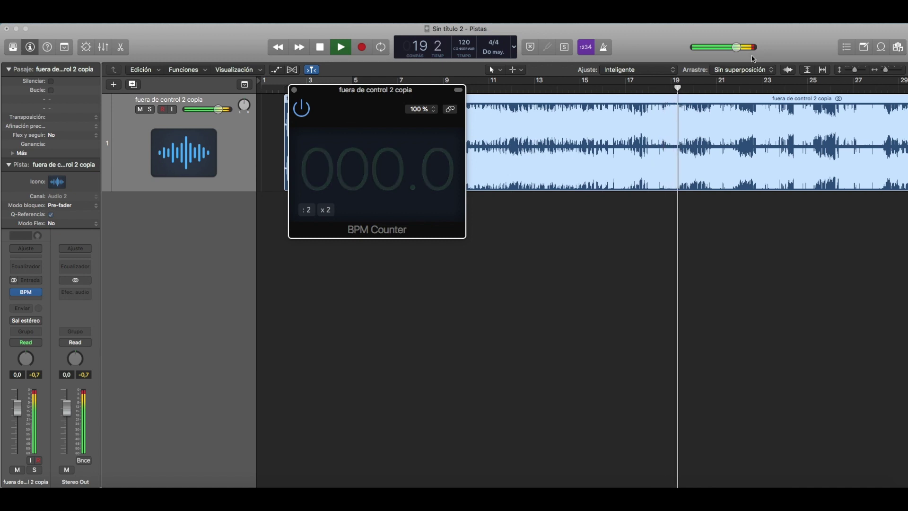
pyautogui.moveTo(736, 47); pyautogui.dragTo(661, 58)
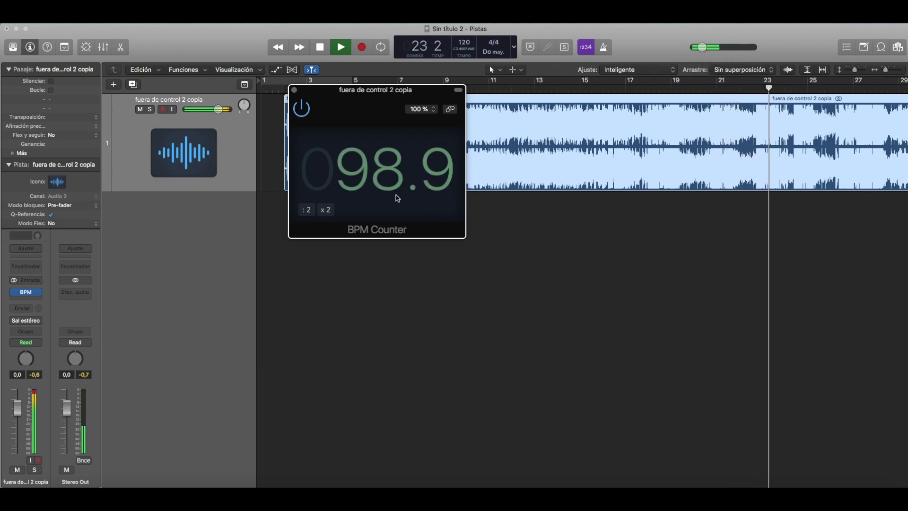
pyautogui.press('space')
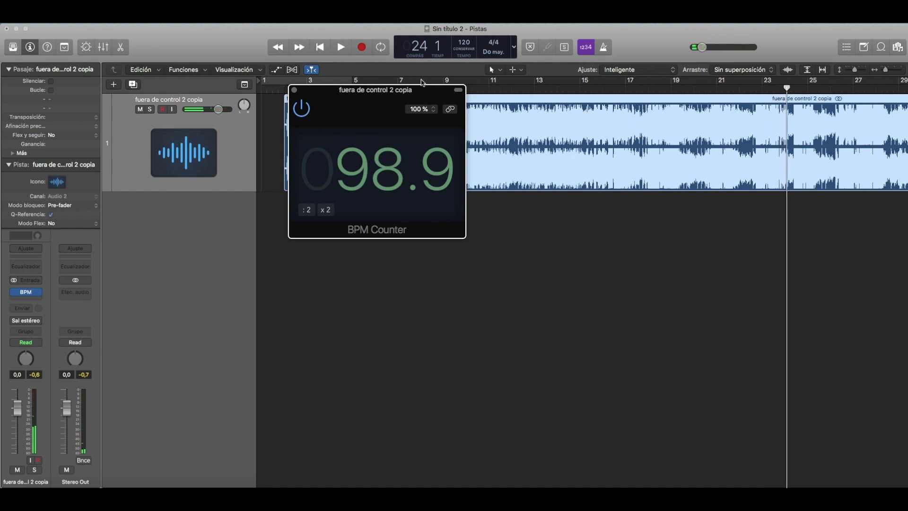
# Step: Set the project tempo to 99 bpm and close the BPM Counter window
pyautogui.moveTo(420, 93); pyautogui.dragTo(200, 114)
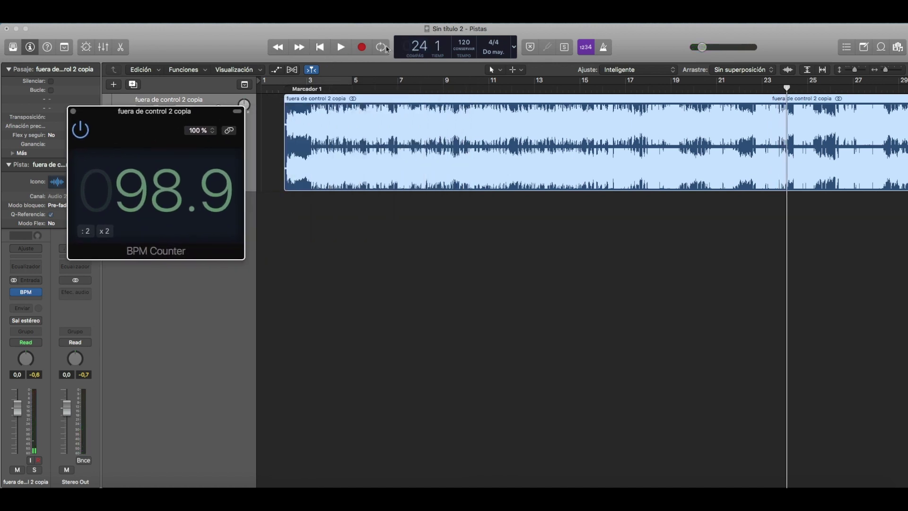
pyautogui.click(463, 46)
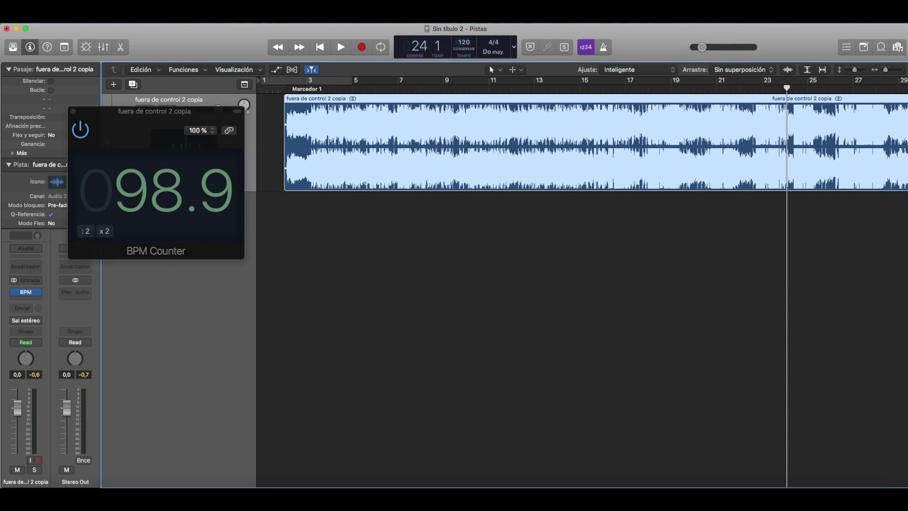
pyautogui.moveTo(464, 46); pyautogui.dragTo(463, 87)
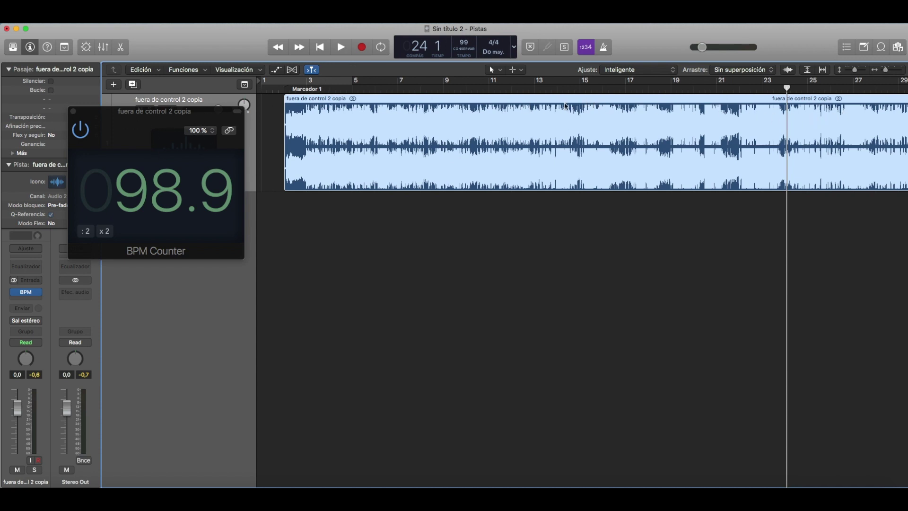
pyautogui.moveTo(127, 119); pyautogui.dragTo(173, 108)
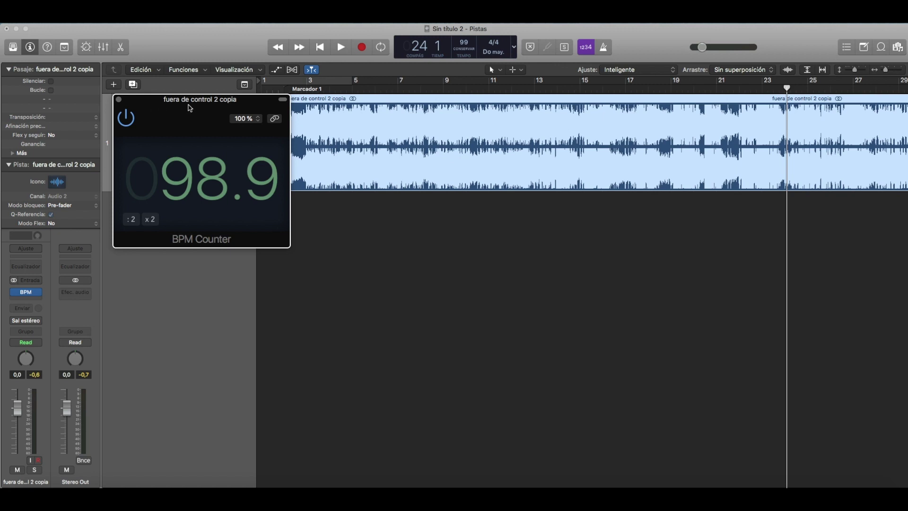
pyautogui.moveTo(188, 108); pyautogui.dragTo(105, 215)
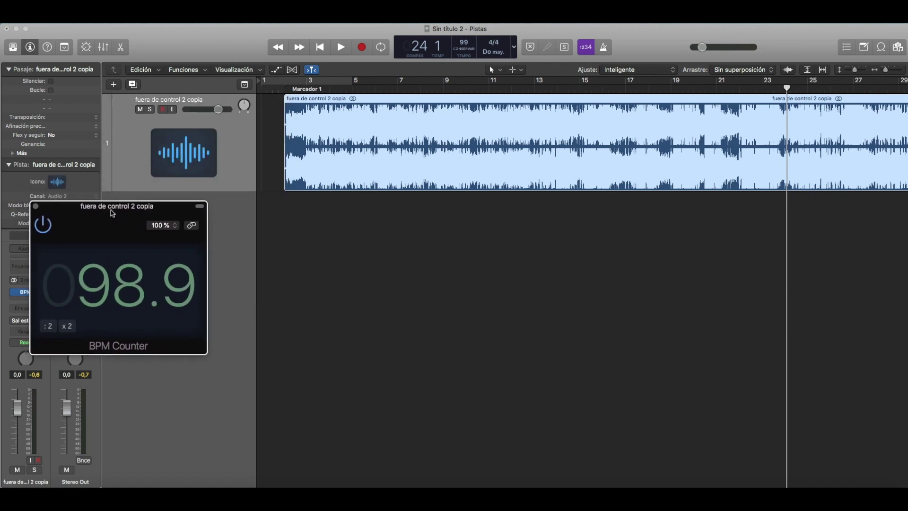
pyautogui.click(36, 207)
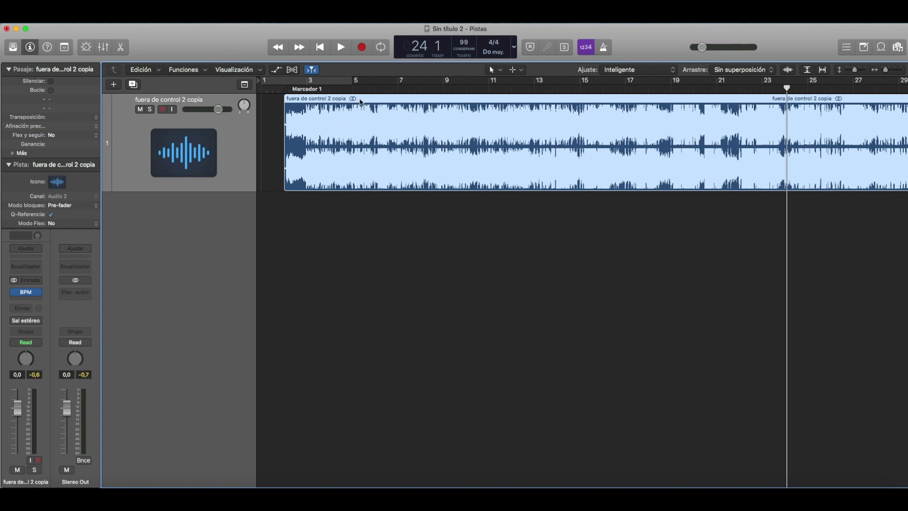
# Step: Open Time and Pitch Machine for the song from an enlarged audio file editor
pyautogui.click(124, 48)
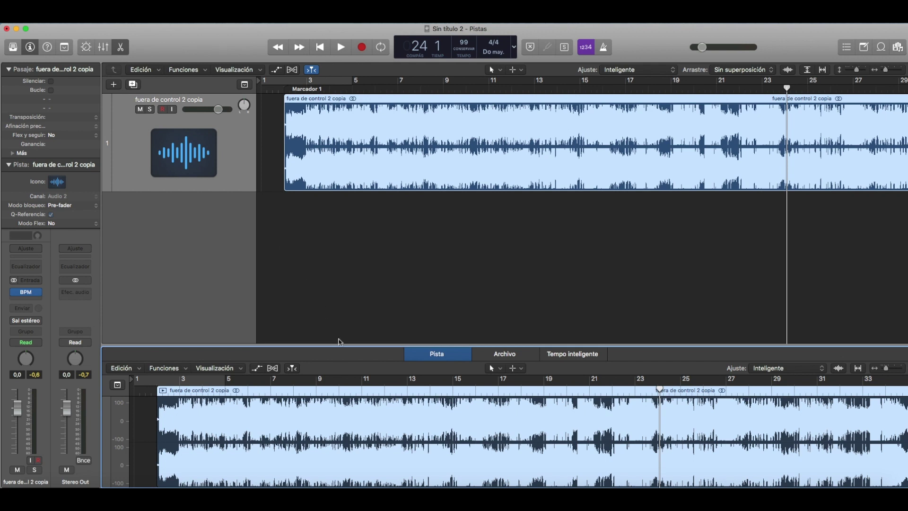
pyautogui.moveTo(344, 347); pyautogui.dragTo(336, 269)
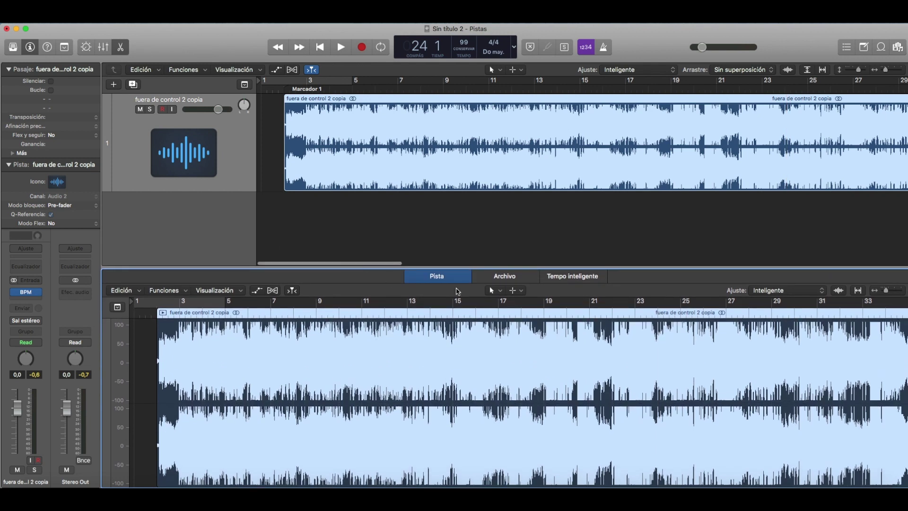
pyautogui.click(504, 278)
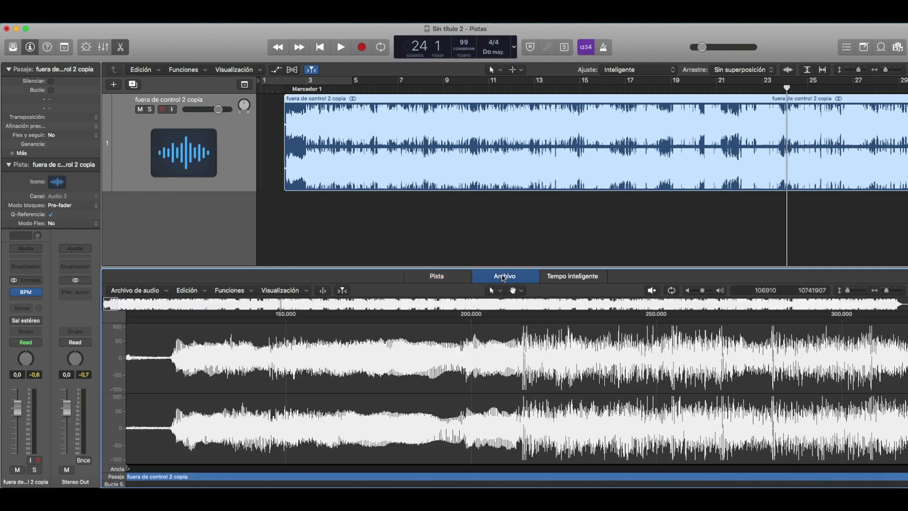
pyautogui.click(250, 291)
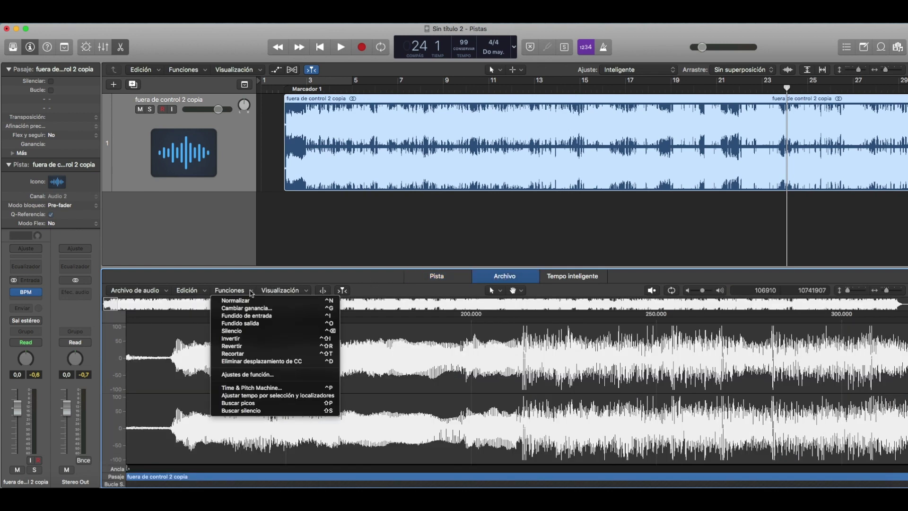
pyautogui.click(269, 389)
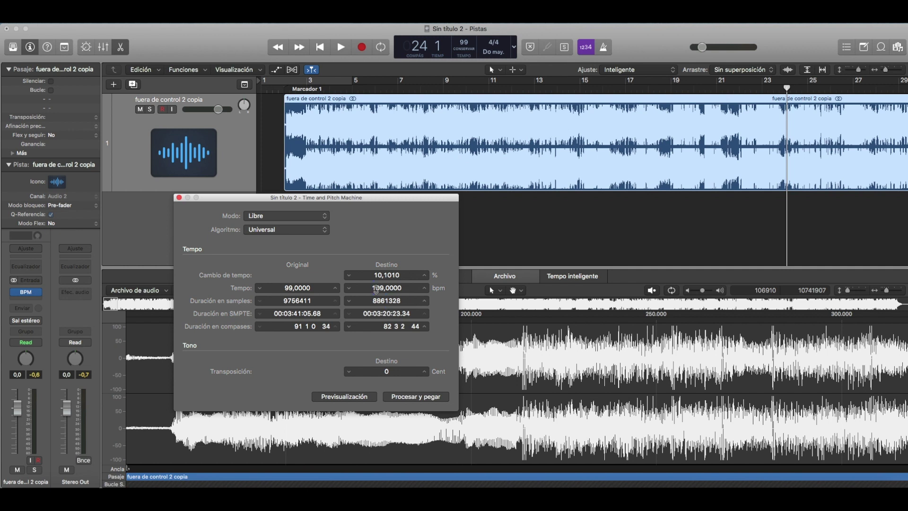
# Step: Set the destination tempo to 109 bpm, process and paste the audio, and close Time and Pitch Machine
pyautogui.click(424, 288)
pyautogui.click(425, 288)
pyautogui.click(425, 288)
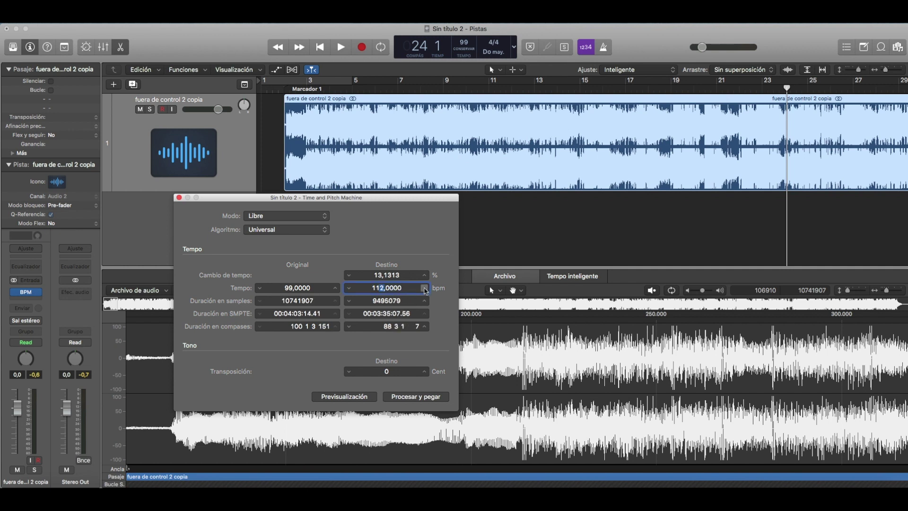
pyautogui.click(349, 288)
pyautogui.click(349, 288)
pyautogui.click(349, 288)
pyautogui.click(431, 401)
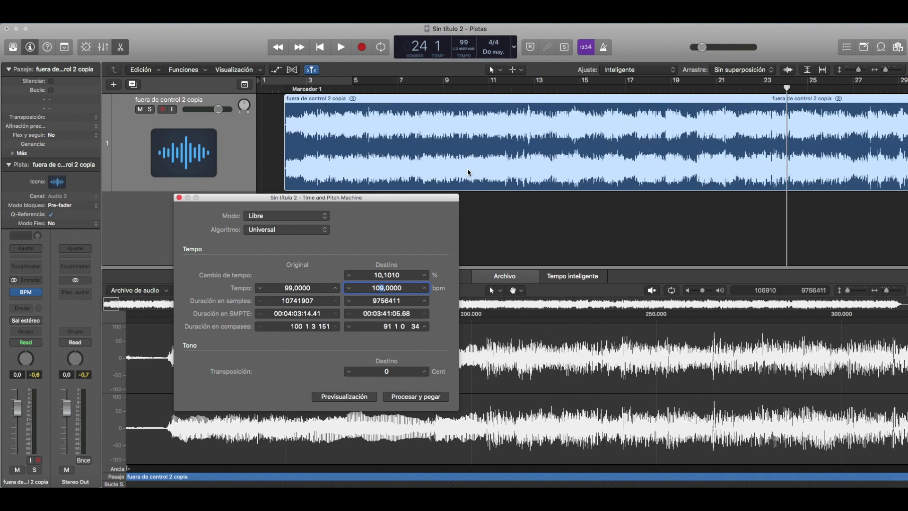
pyautogui.click(178, 199)
# Step: Play back the processed song from bar 24 while raising the master volume, and stop it
pyautogui.click(341, 51)
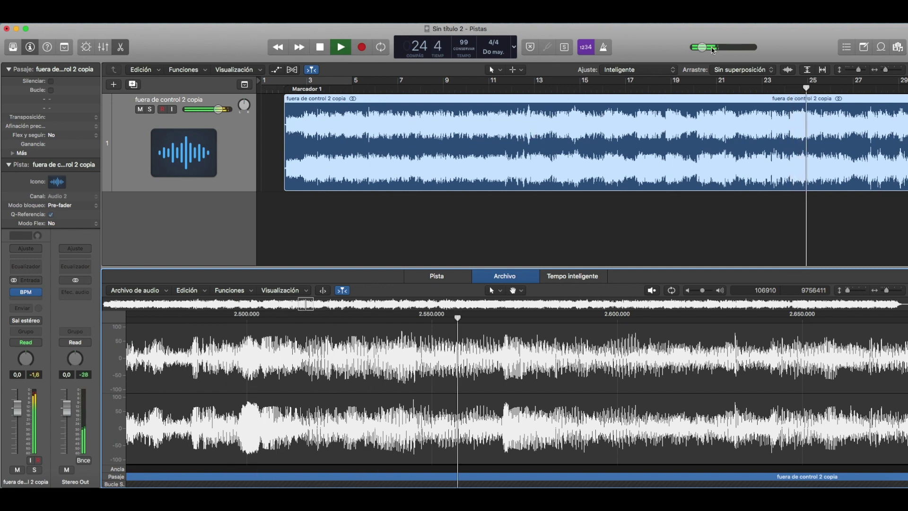
pyautogui.moveTo(713, 50); pyautogui.dragTo(753, 48)
pyautogui.press('space')
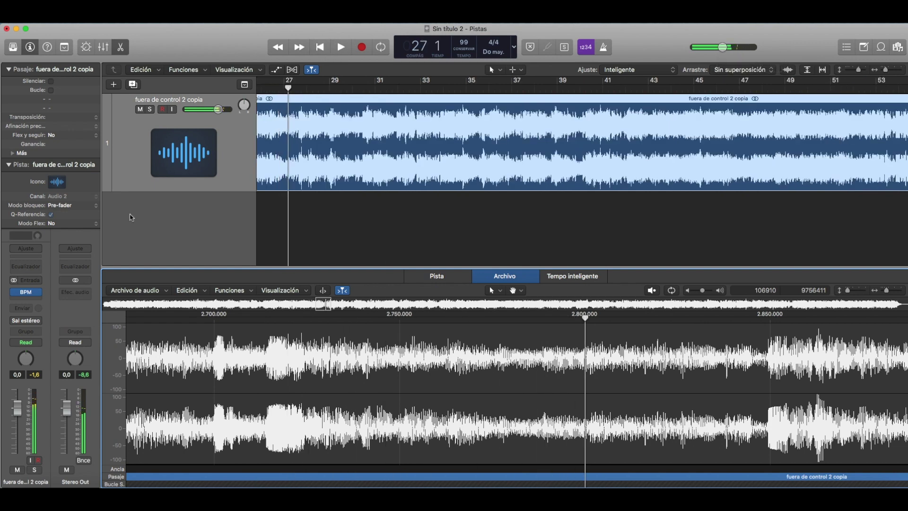
# Step: Reopen BPM Counter on the track and play the processed song to measure its new tempo
pyautogui.click(25, 293)
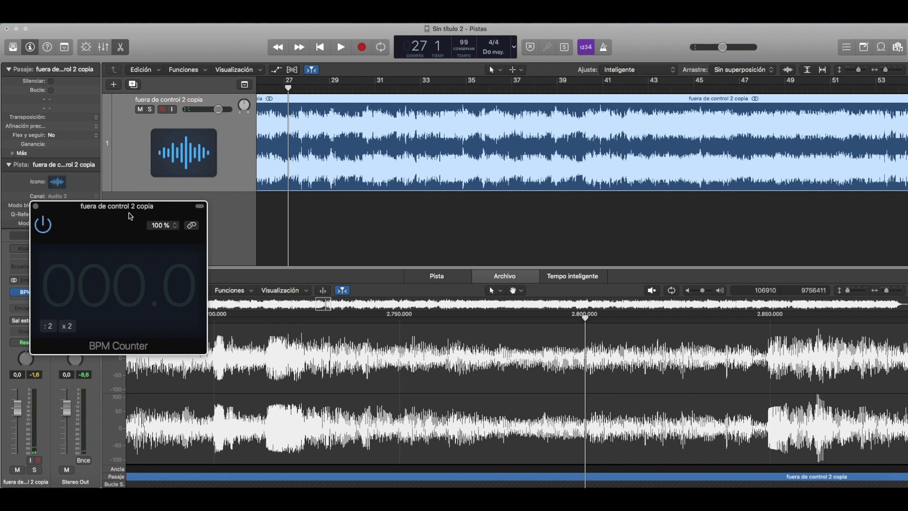
pyautogui.moveTo(131, 216); pyautogui.dragTo(401, 171)
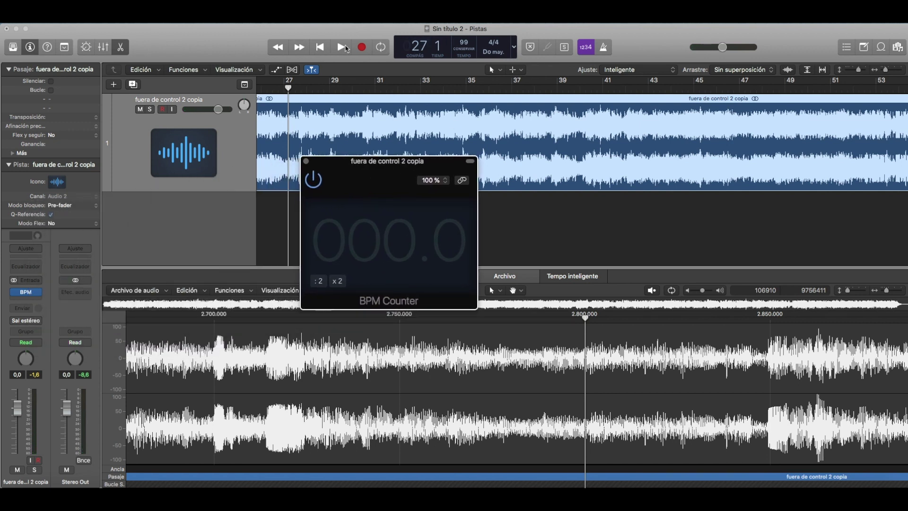
pyautogui.click(346, 48)
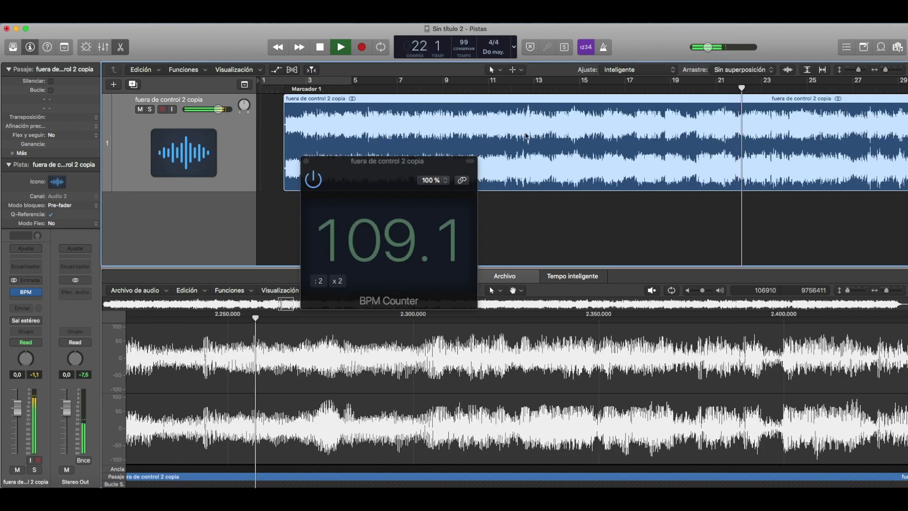
pyautogui.press('space')
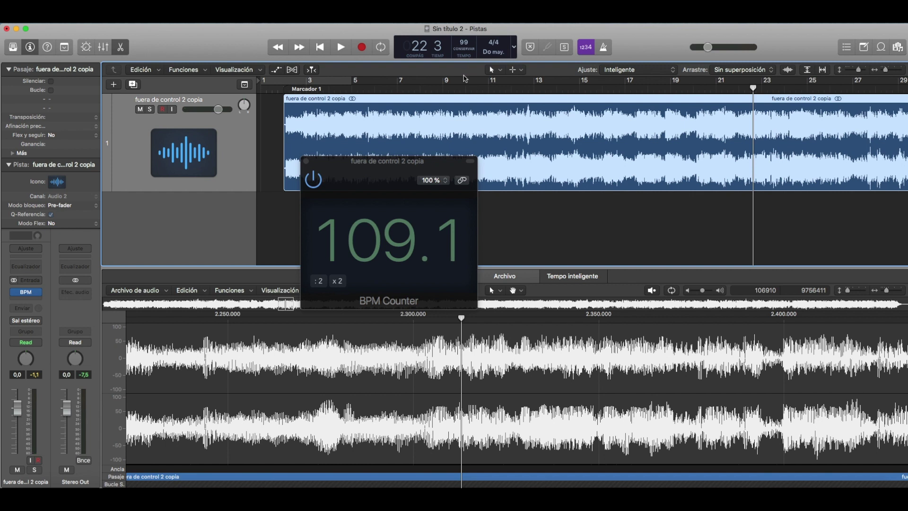
# Step: Switch to the Bounces folder in Finder and open "fuera de control 2 copia.wav" with QuickTime Player
pyautogui.click(42, 478)
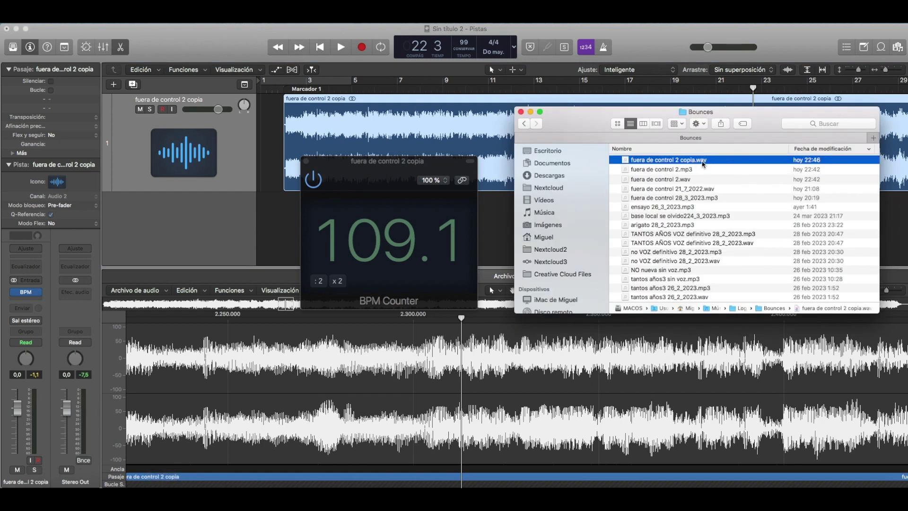
pyautogui.rightClick(648, 162)
pyautogui.moveTo(668, 175)
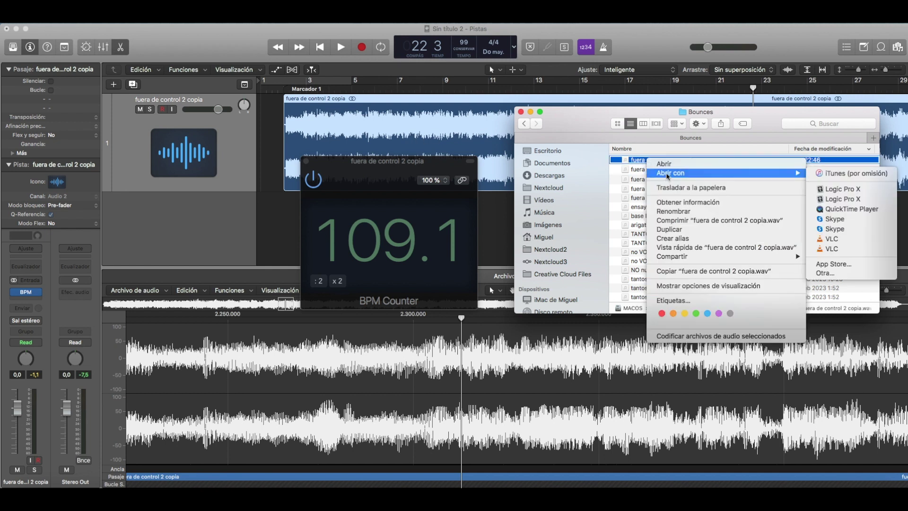
pyautogui.click(856, 209)
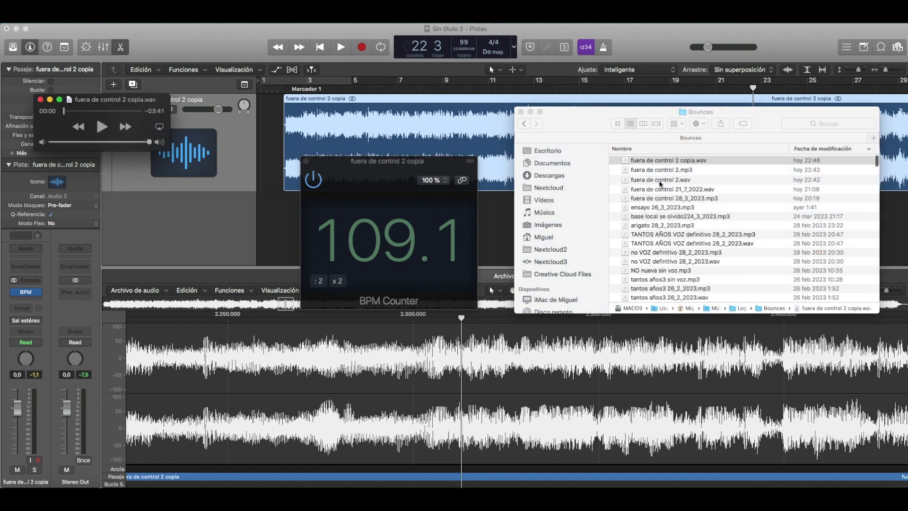
# Step: Open "fuera de control 2.wav" with QuickTime Player and place its window below the copy's player to compare durations
pyautogui.click(661, 180)
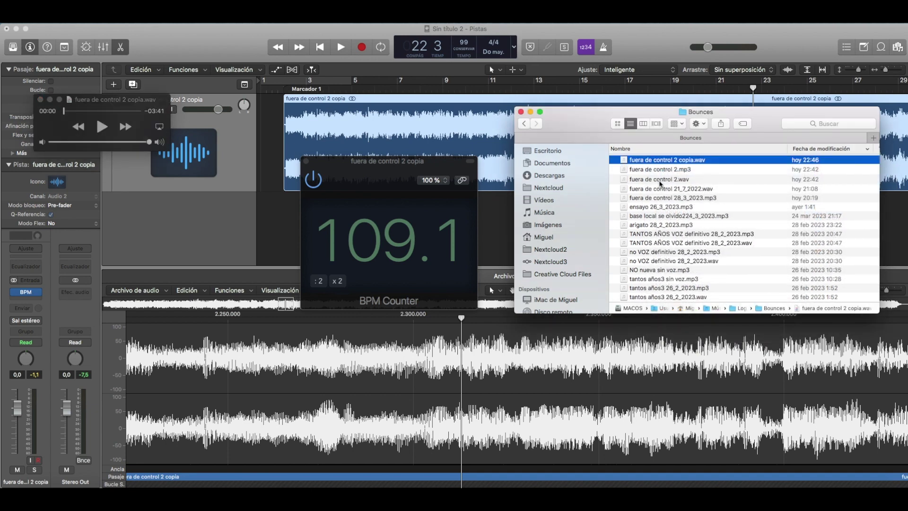
pyautogui.rightClick(660, 184)
pyautogui.moveTo(707, 196)
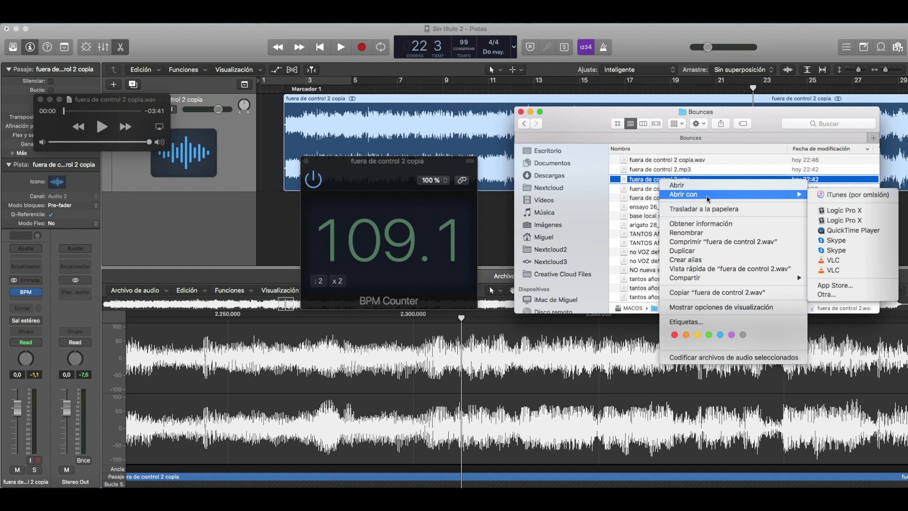
pyautogui.click(848, 231)
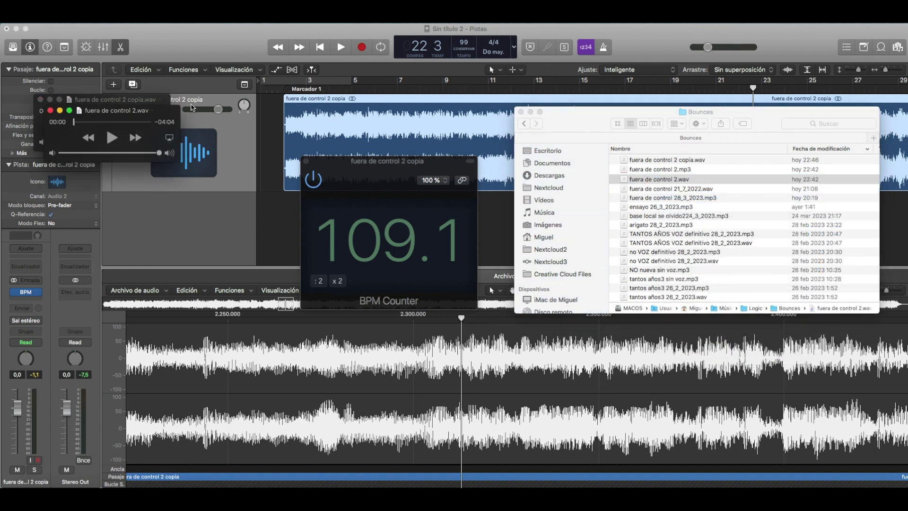
pyautogui.moveTo(142, 112); pyautogui.dragTo(134, 166)
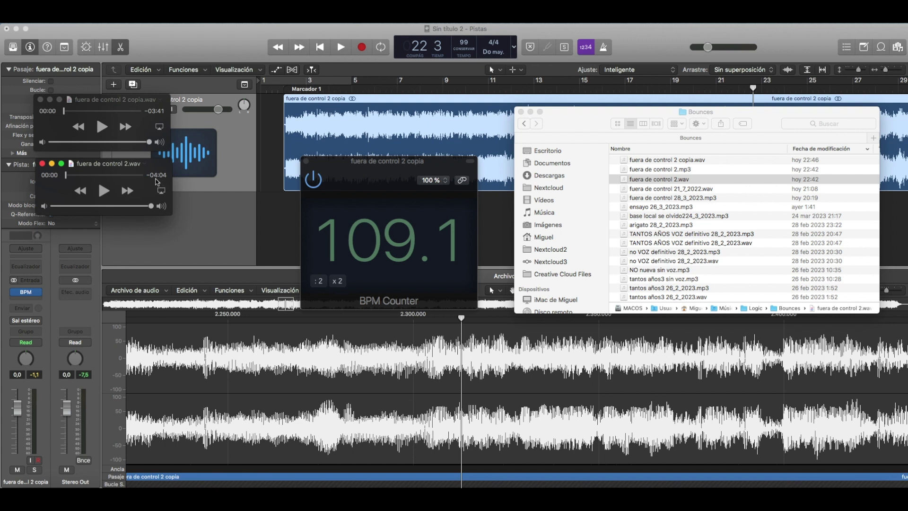
# Step: Play the opening seconds of "fuera de control 2.wav" and of "fuera de control 2 copia.wav" to compare their tempo
pyautogui.click(104, 192)
pyautogui.click(104, 193)
pyautogui.click(102, 127)
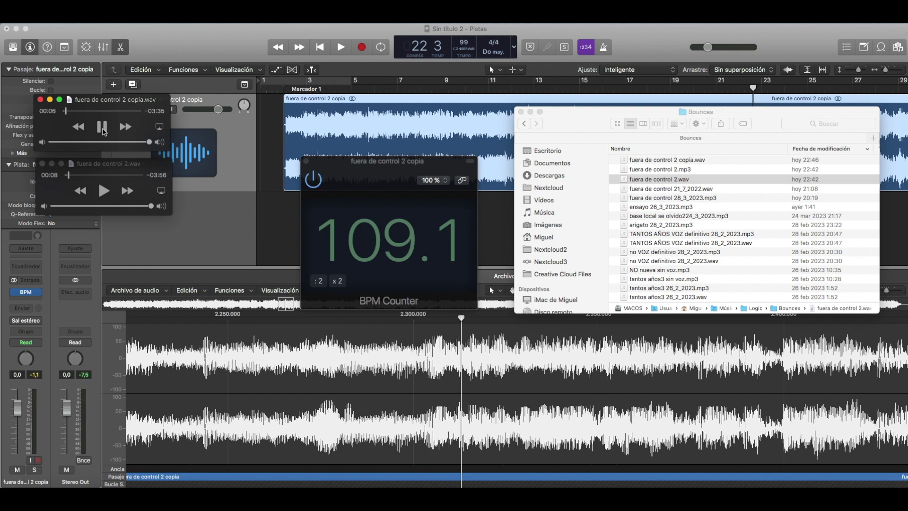
pyautogui.click(103, 128)
# Step: Skip both players ahead and compare a passage, playing the original from about 0:53 and the copy from about 0:50
pyautogui.click(83, 111)
pyautogui.click(83, 176)
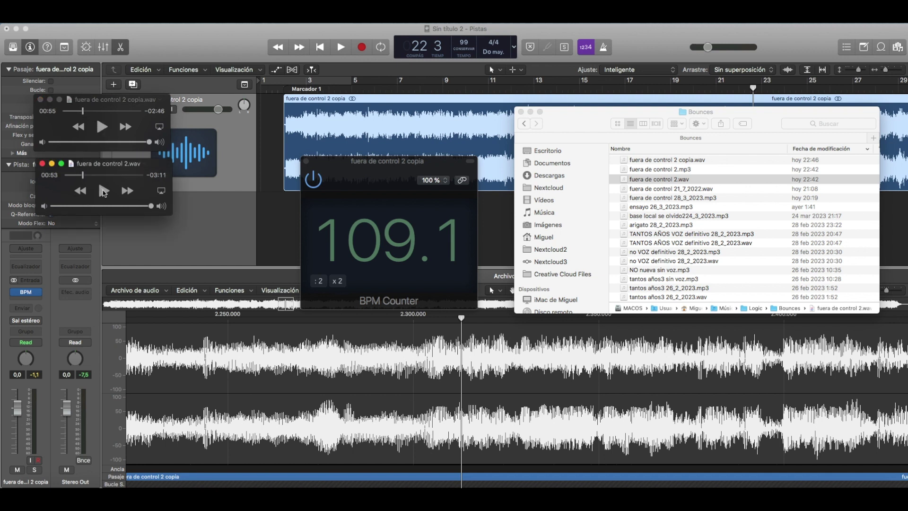
pyautogui.click(104, 191)
pyautogui.click(104, 191)
pyautogui.moveTo(84, 113); pyautogui.dragTo(79, 116)
pyautogui.click(103, 127)
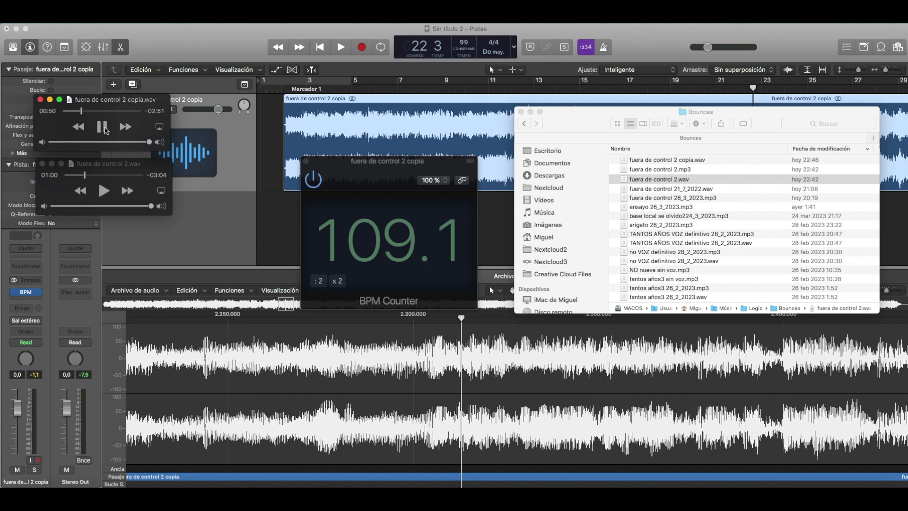
pyautogui.click(103, 126)
# Step: Move the original back slightly and replay it just before the one-minute mark, followed by the copy from where it paused
pyautogui.moveTo(85, 178); pyautogui.dragTo(83, 178)
pyautogui.click(103, 192)
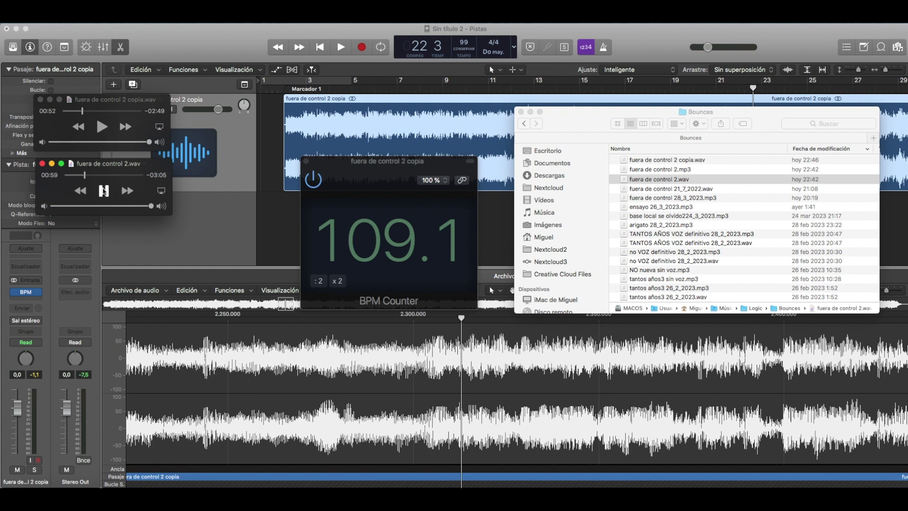
pyautogui.click(103, 127)
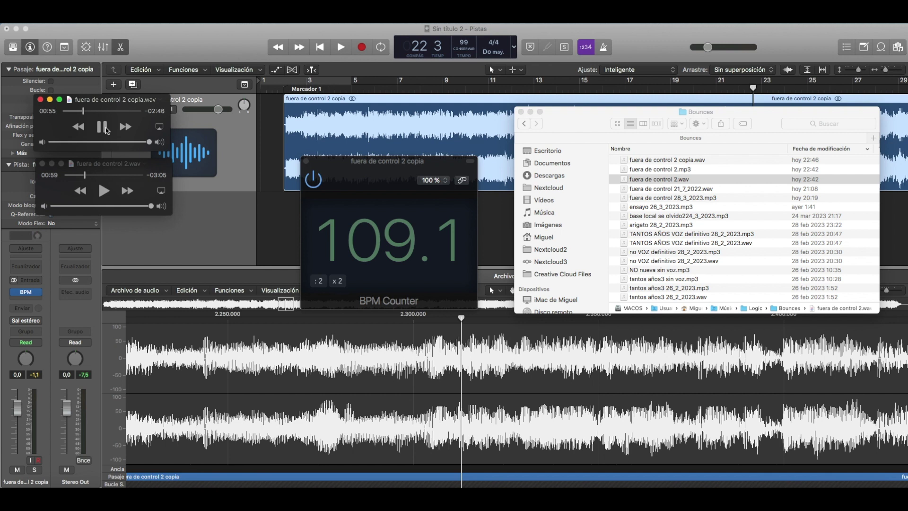
pyautogui.click(106, 129)
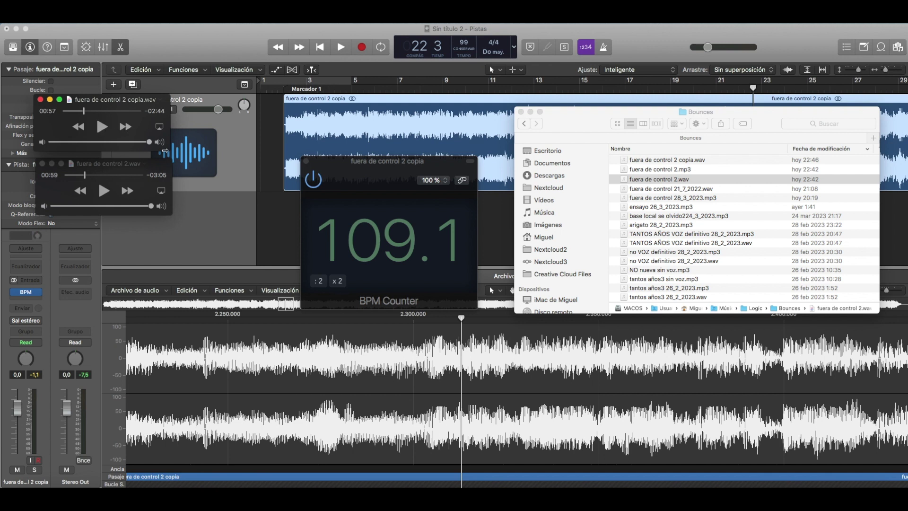